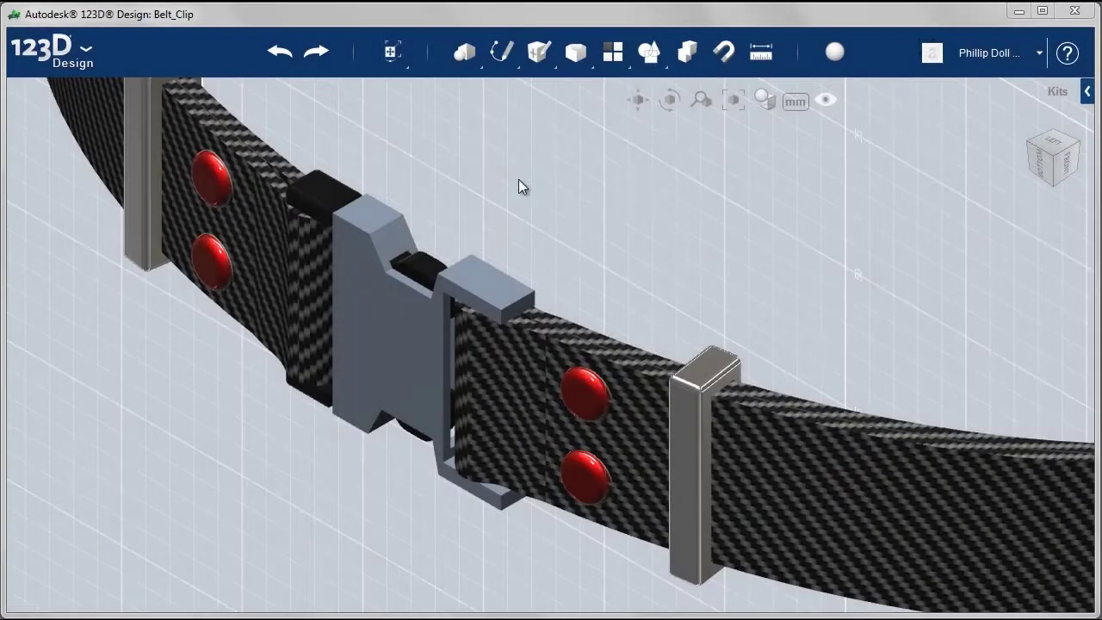
- Hide the belt and every other part except the grey buckle housing
{"action": "left_click", "coordinate": [634, 484]}
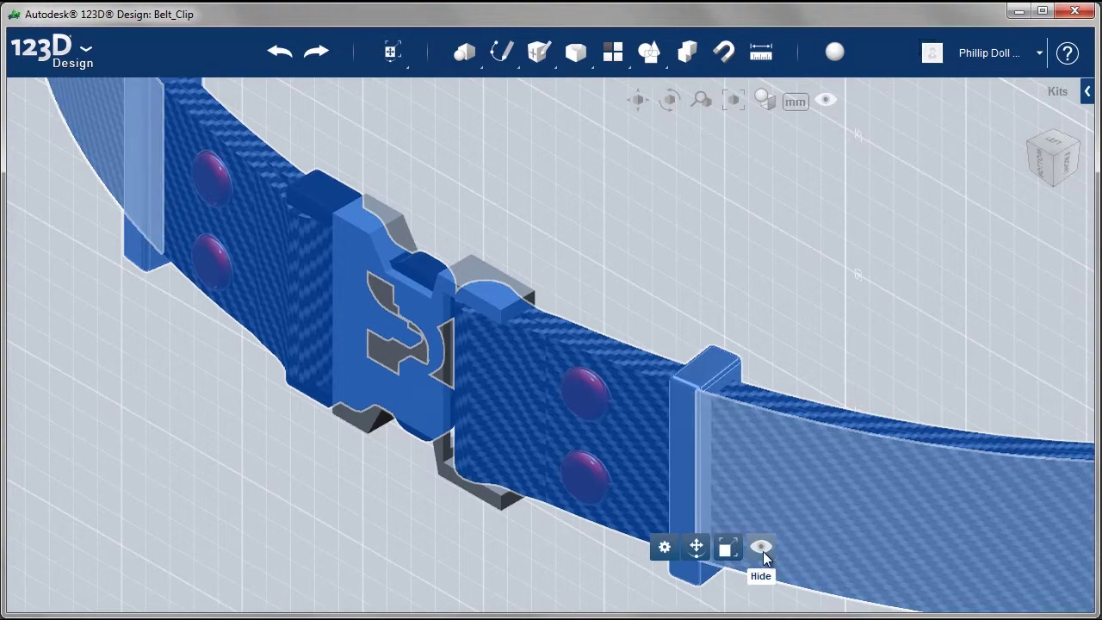
{"action": "left_click", "coordinate": [761, 548]}
{"action": "right_click_drag", "start_coordinate": [574, 376], "coordinate": [600, 365]}
{"action": "right_click_drag", "start_coordinate": [524, 329], "coordinate": [550, 334]}
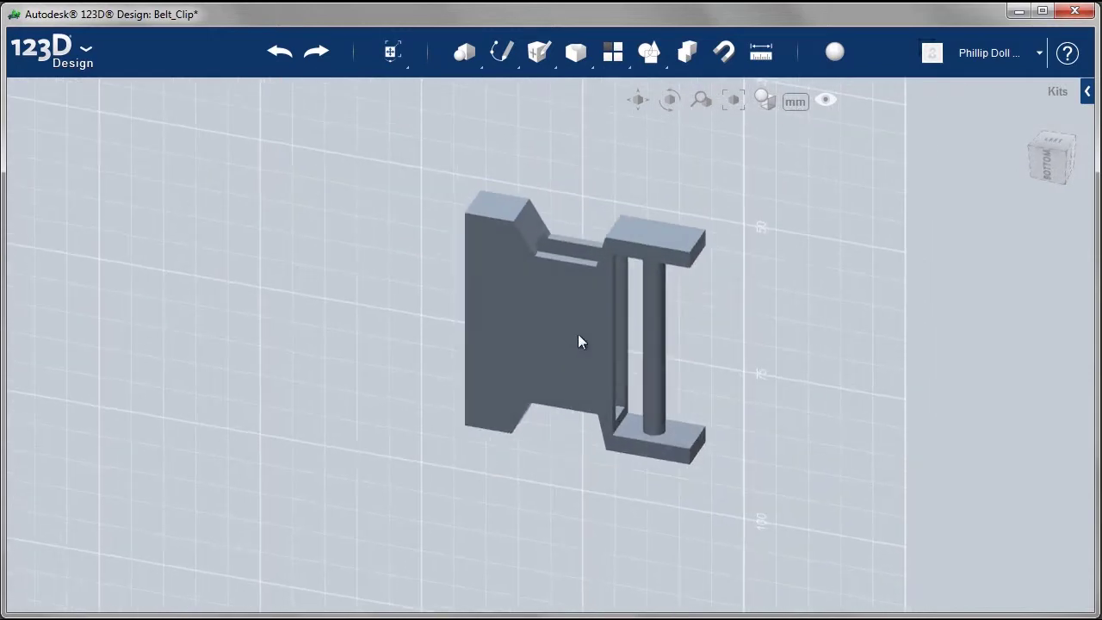
- Start a Fillet on the buckle housing and select the upper side's front edges, right end edge, and rear edges of the left block and adjoining slope
{"action": "mouse_move", "coordinate": [575, 53]}
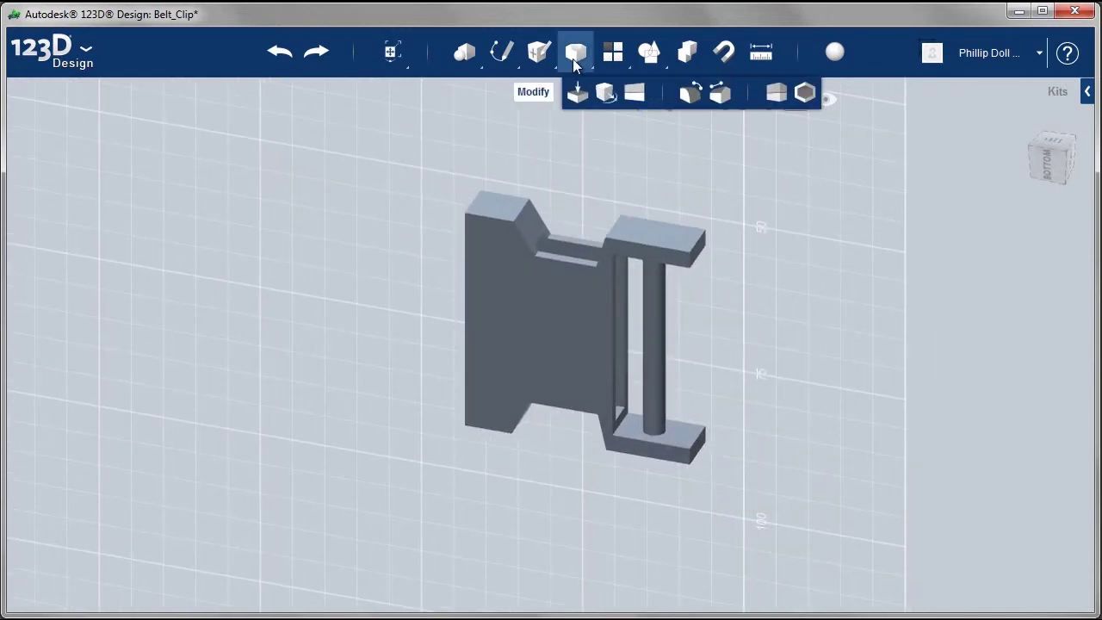
{"action": "left_click", "coordinate": [684, 95]}
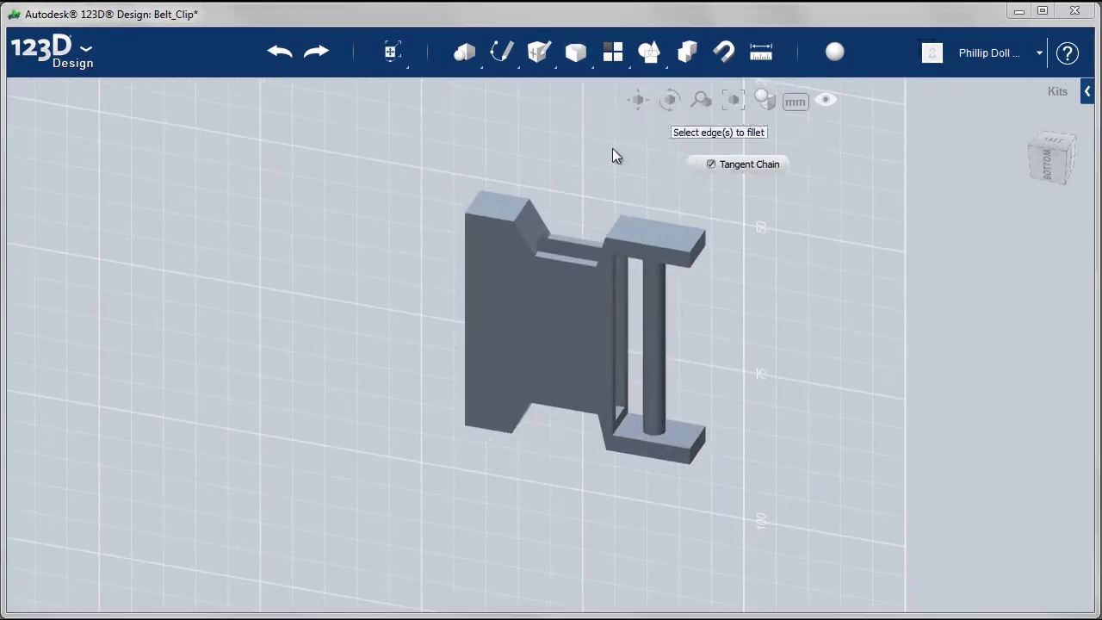
{"action": "left_click", "coordinate": [492, 216]}
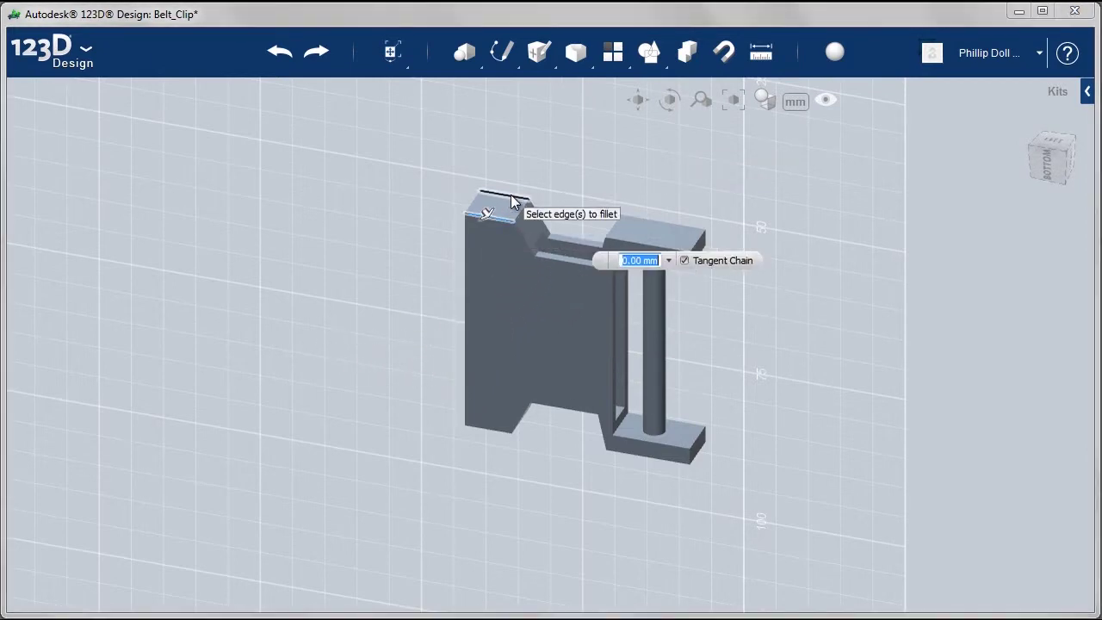
{"action": "left_click", "coordinate": [511, 197]}
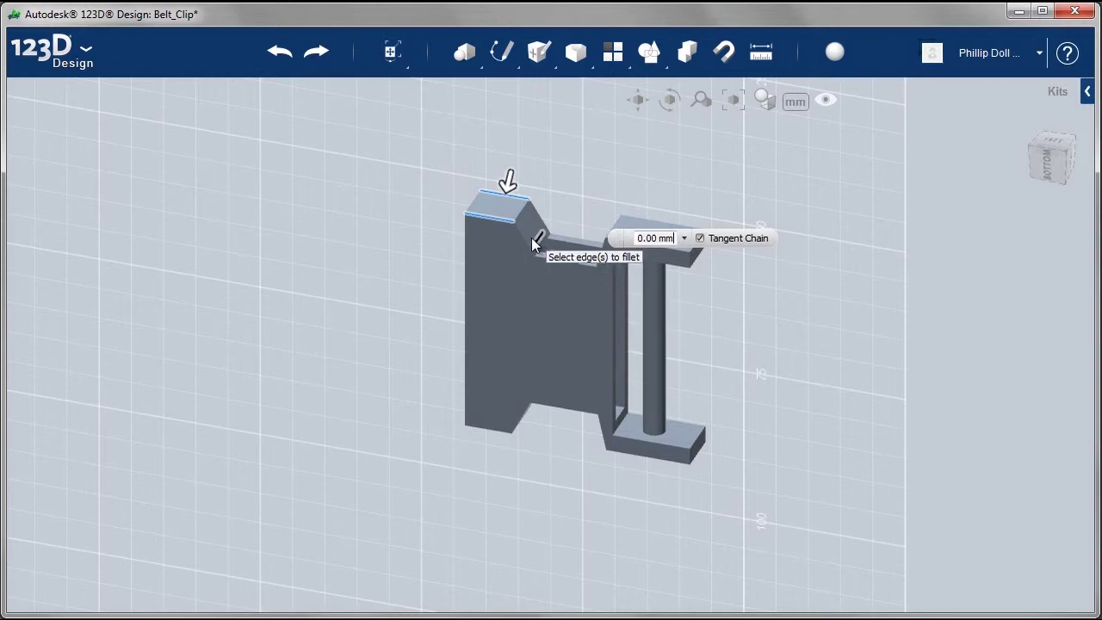
{"action": "left_click", "coordinate": [524, 240]}
{"action": "left_click", "coordinate": [541, 220]}
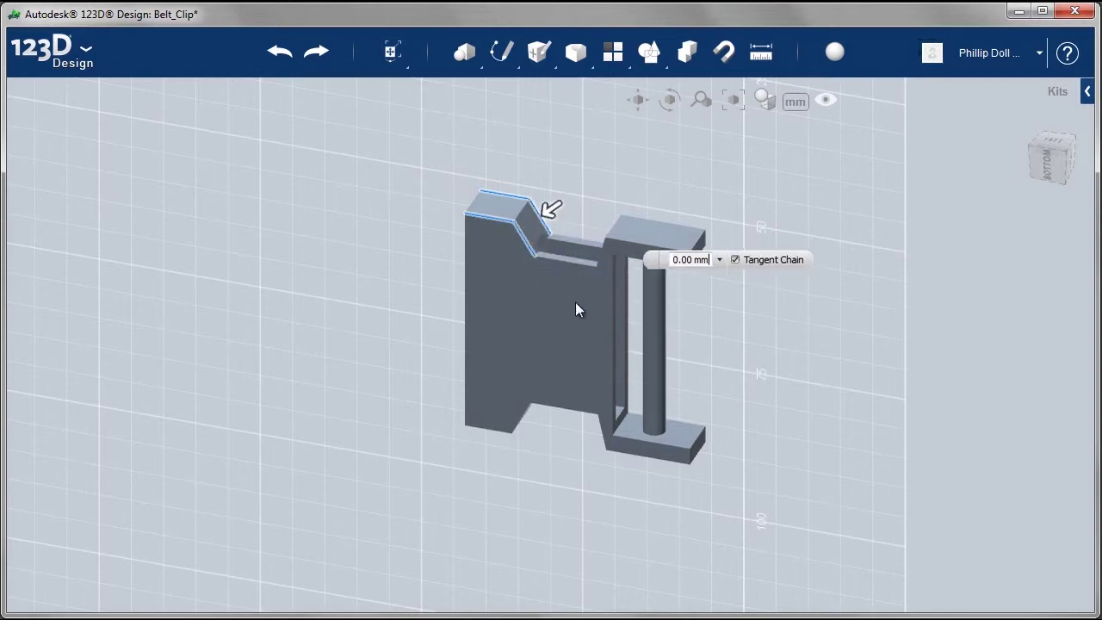
{"action": "left_click", "coordinate": [571, 263]}
{"action": "left_click", "coordinate": [605, 262]}
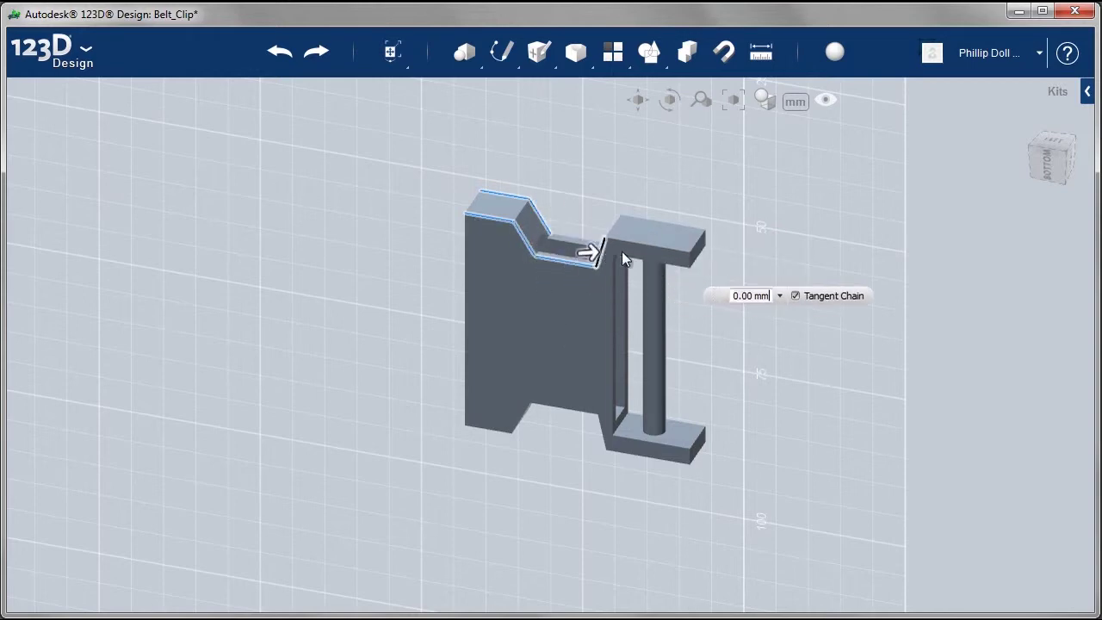
{"action": "left_click", "coordinate": [637, 244]}
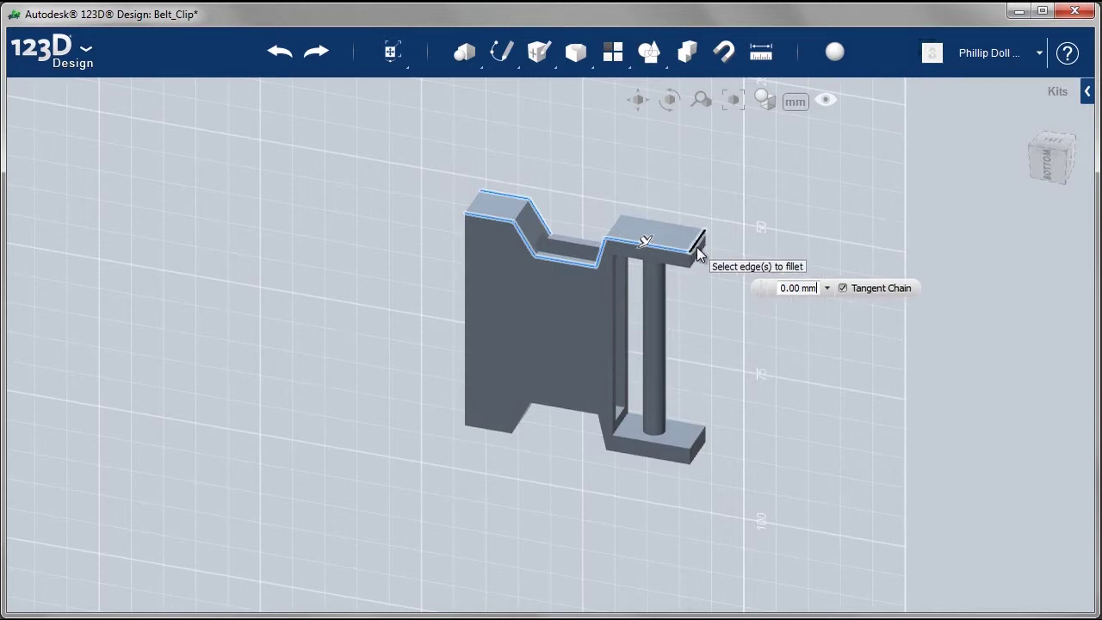
{"action": "left_click", "coordinate": [697, 232]}
- Add the rear recess edges and the remaining end edge of the housing's upper side to the fillet selection
{"action": "right_click_drag", "start_coordinate": [659, 286], "coordinate": [706, 286]}
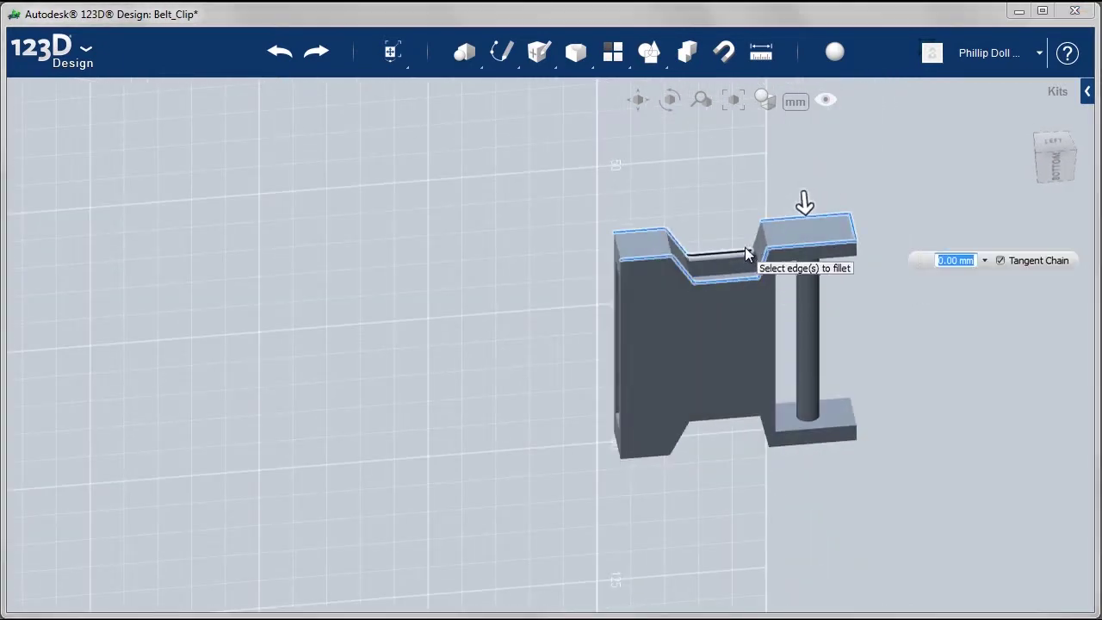
{"action": "left_click", "coordinate": [753, 242]}
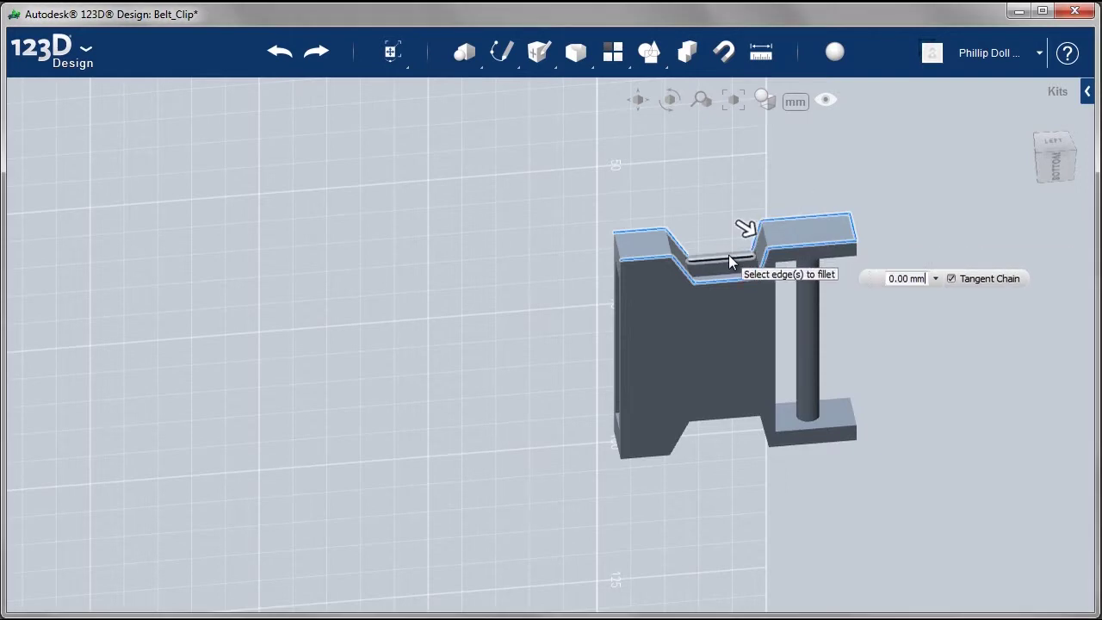
{"action": "left_click", "coordinate": [729, 251]}
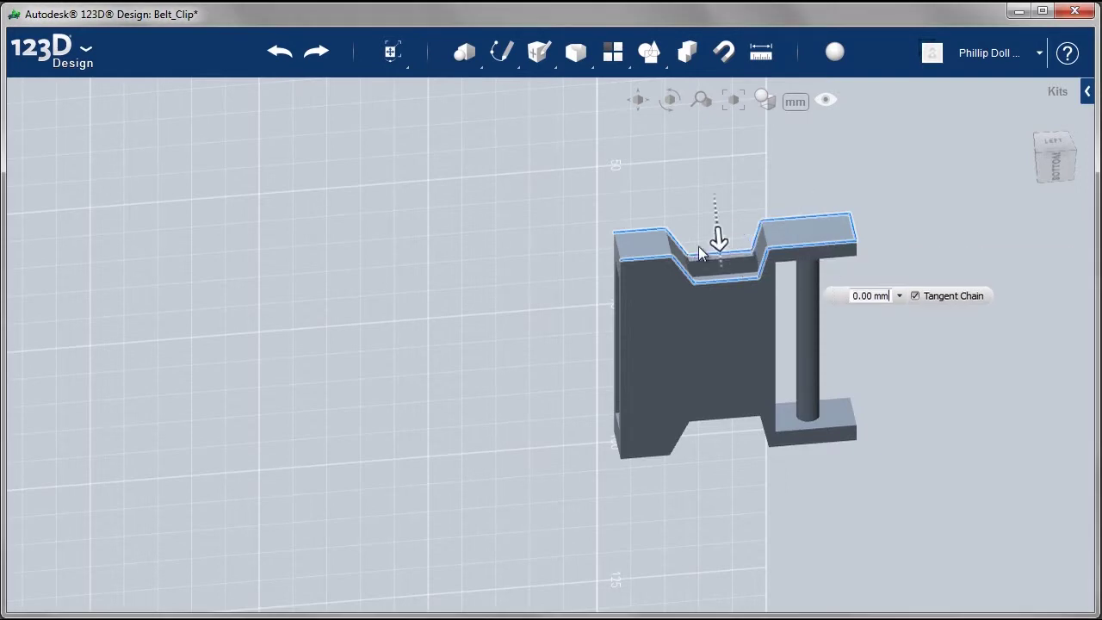
{"action": "left_click", "coordinate": [618, 251]}
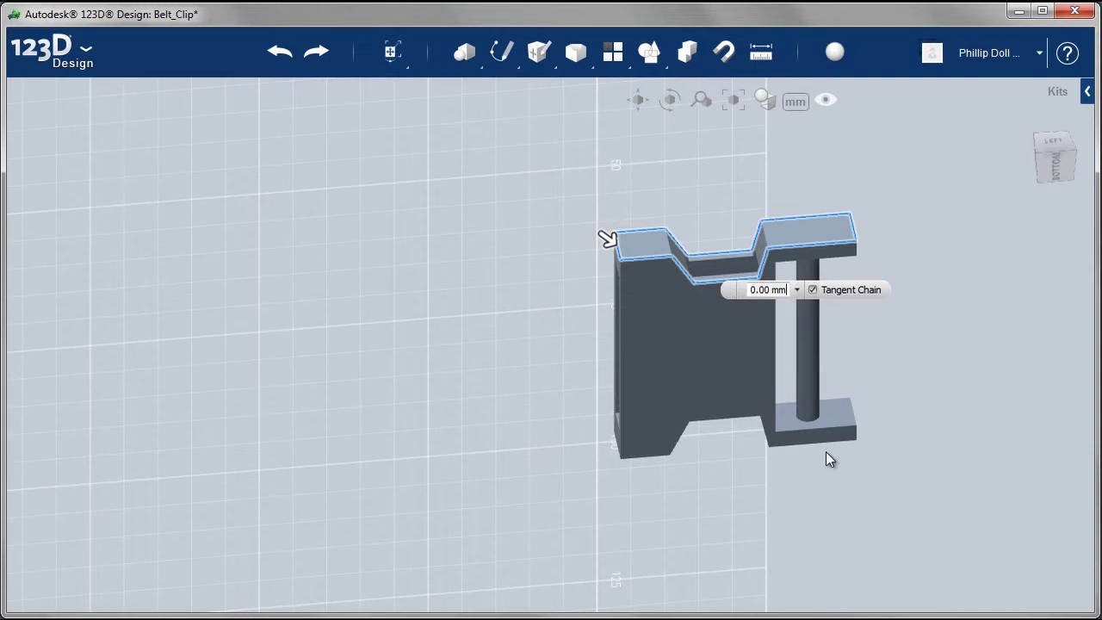
- Set the fillet radius for the selected housing edges to 0.5 mm
{"action": "left_click", "coordinate": [787, 289]}
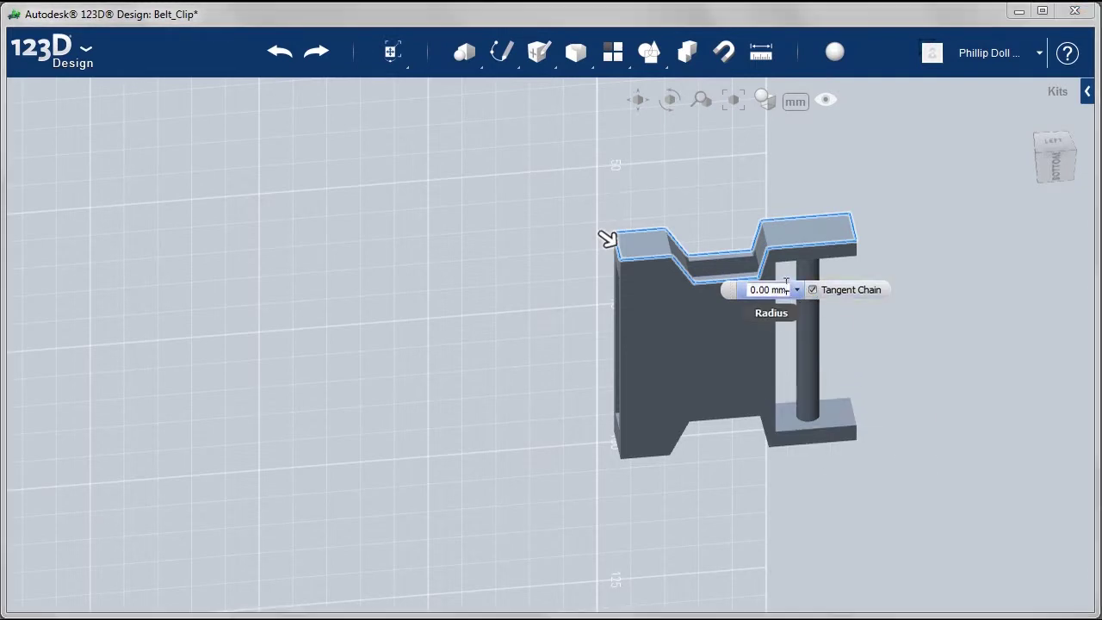
{"action": "type", "text": "0.5"}
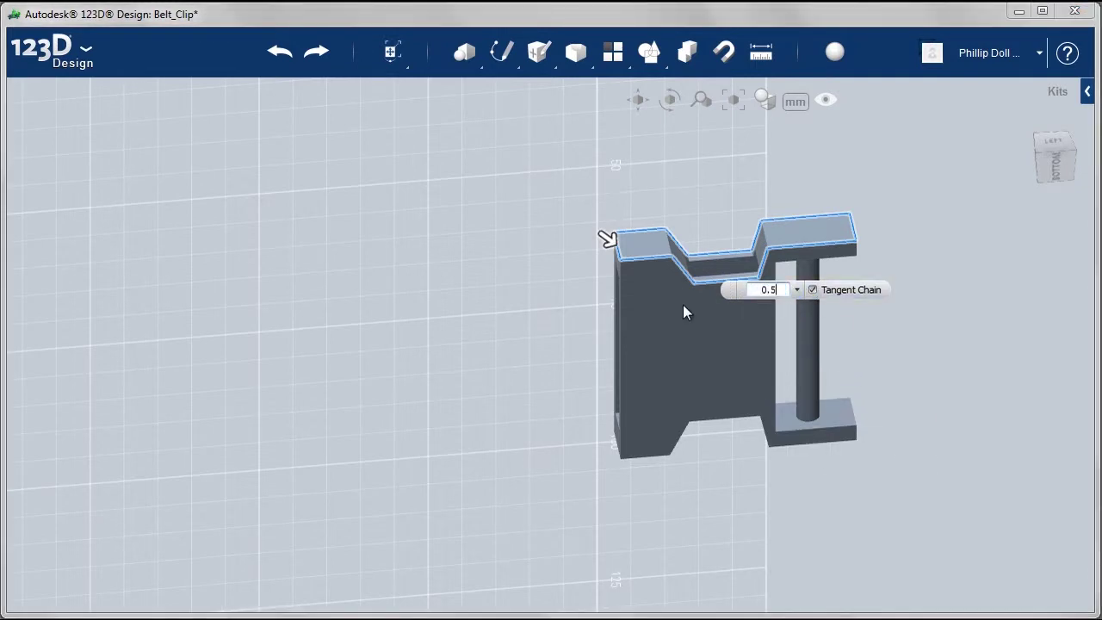
{"action": "key", "text": "Return"}
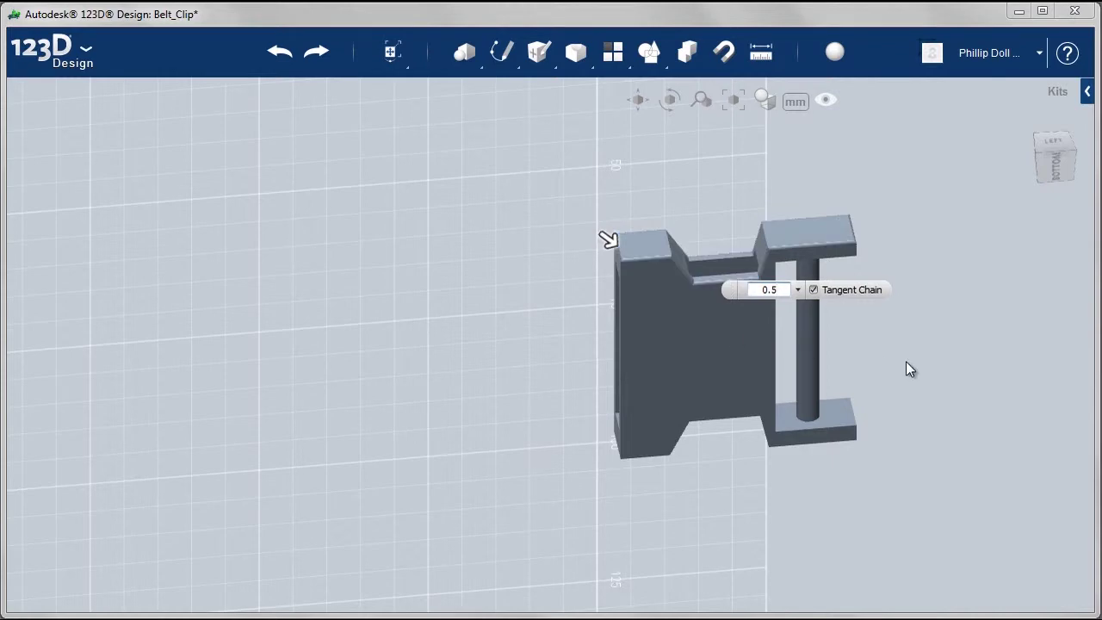
- Set the fillet radius to 1 mm and apply it to the selected edges of the buckle housing
{"action": "scroll", "coordinate": [806, 276], "scroll_direction": "up", "scroll_amount": 5}
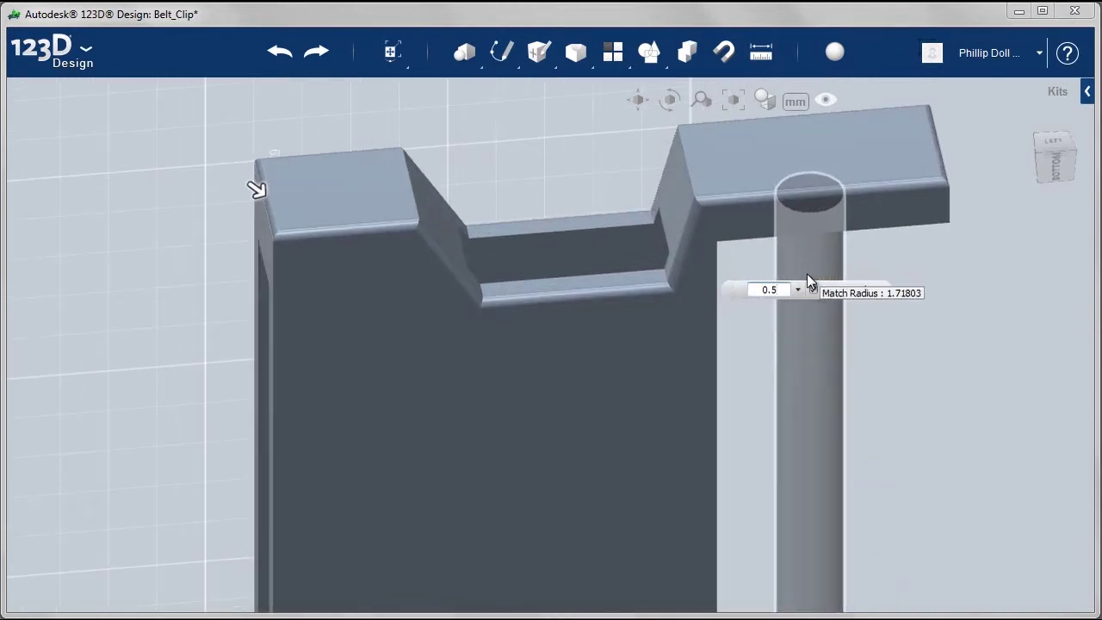
{"action": "key", "text": "BackSpace"}
{"action": "key", "text": "BackSpace"}
{"action": "key", "text": "BackSpace"}
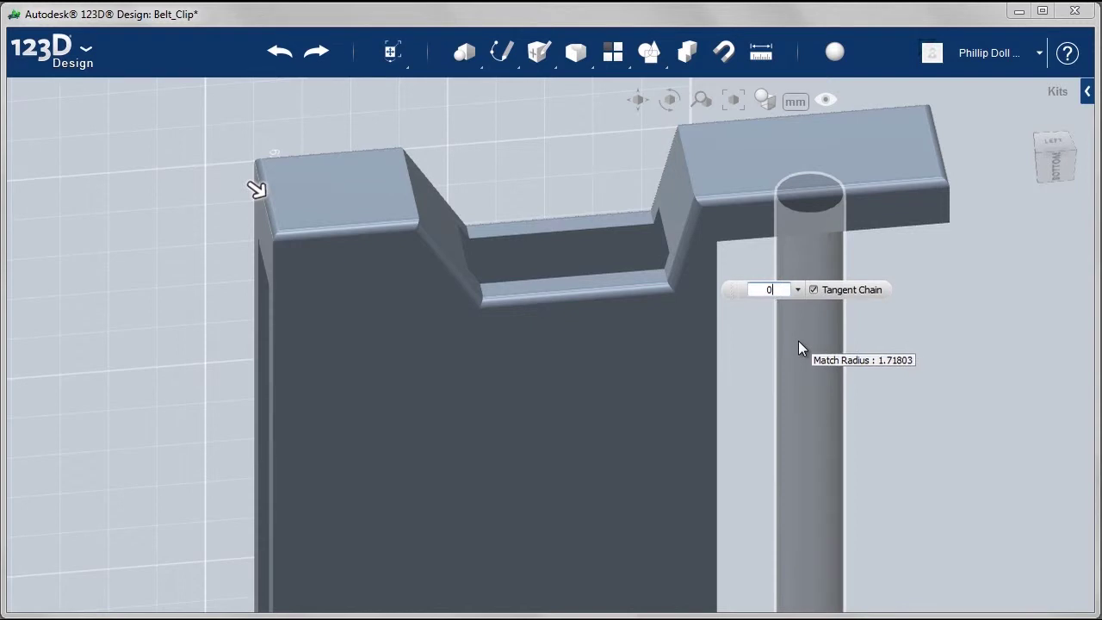
{"action": "type", "text": "1"}
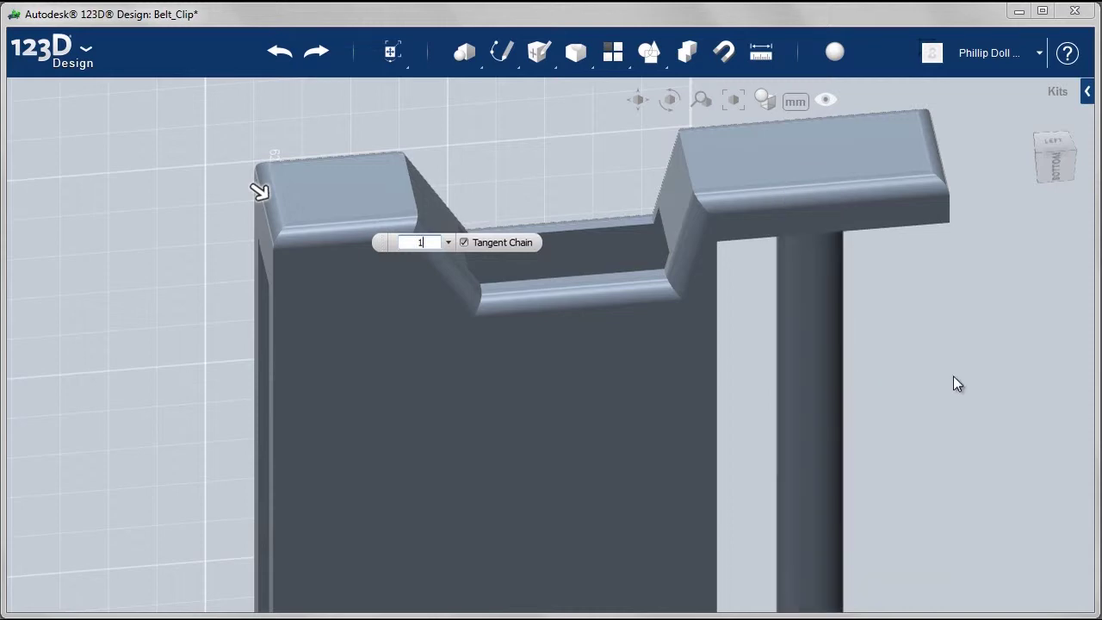
{"action": "key", "text": "Return"}
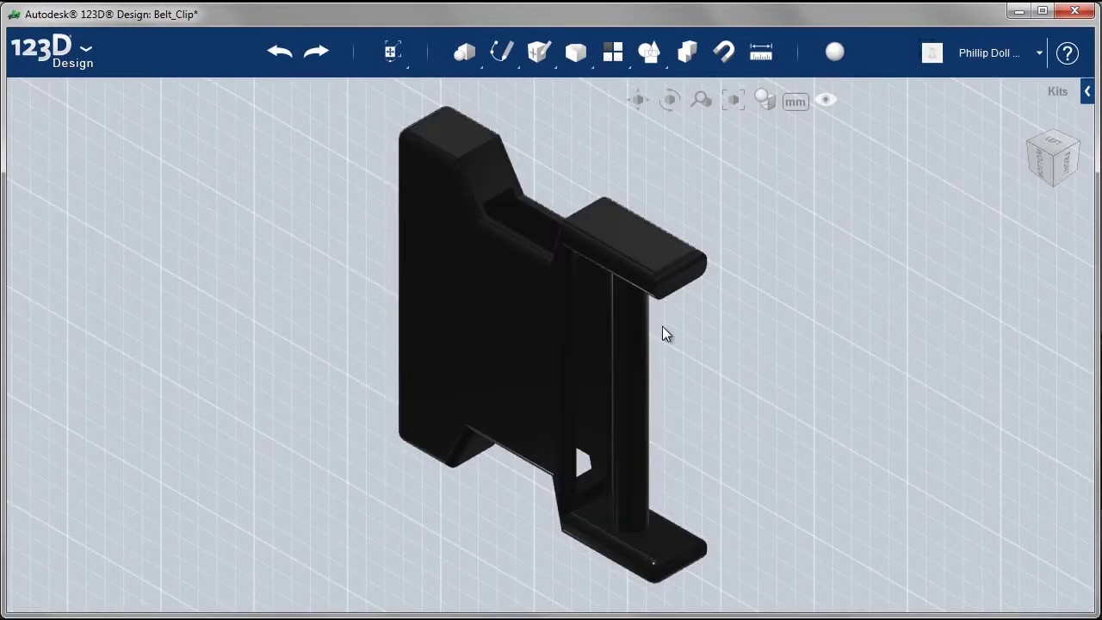
{"action": "mouse_move", "coordinate": [662, 326]}
{"action": "right_mouse_down"}
{"action": "mouse_move", "coordinate": [652, 347]}
{"action": "mouse_move", "coordinate": [603, 335]}
{"action": "mouse_move", "coordinate": [482, 226]}
{"action": "mouse_move", "coordinate": [559, 284]}
{"action": "mouse_move", "coordinate": [677, 322]}
{"action": "right_mouse_up"}
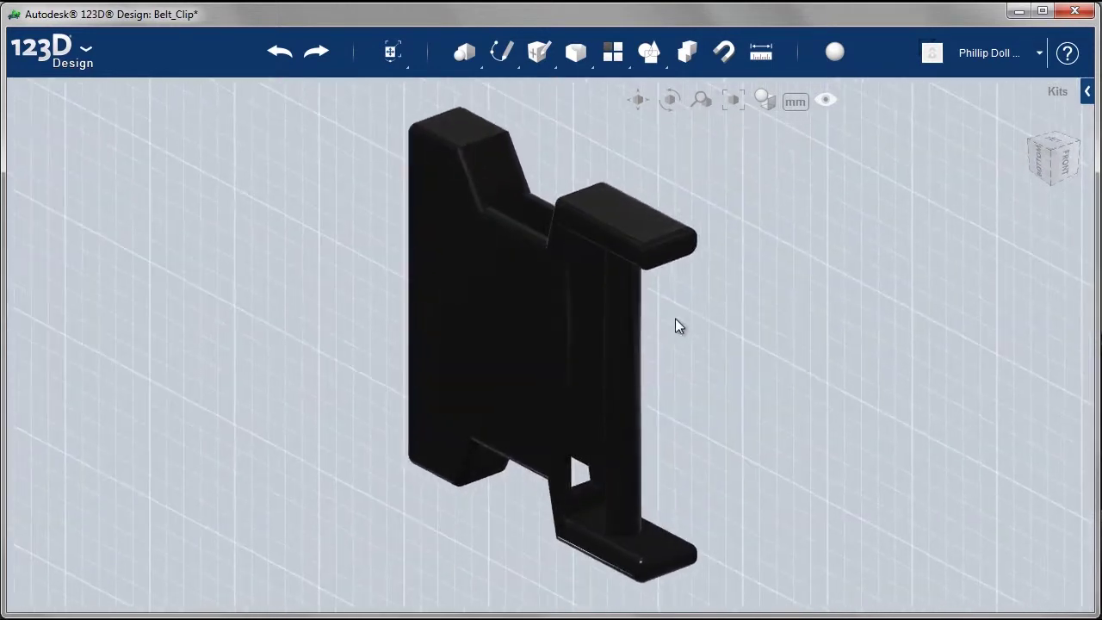
{"action": "left_click", "coordinate": [1051, 155]}
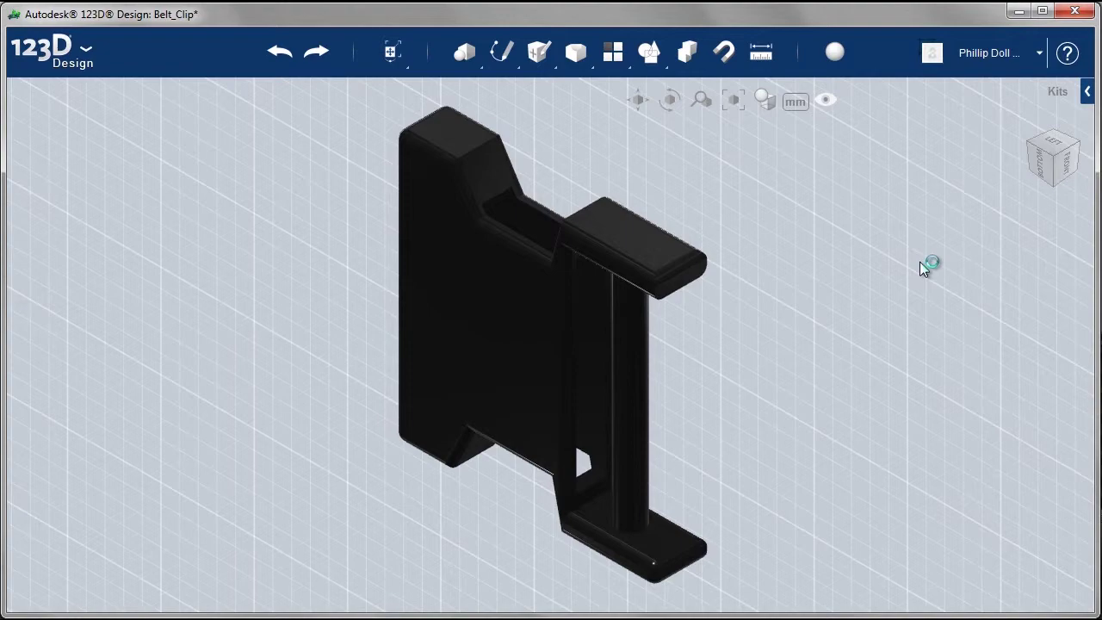
{"action": "left_click", "coordinate": [834, 54]}
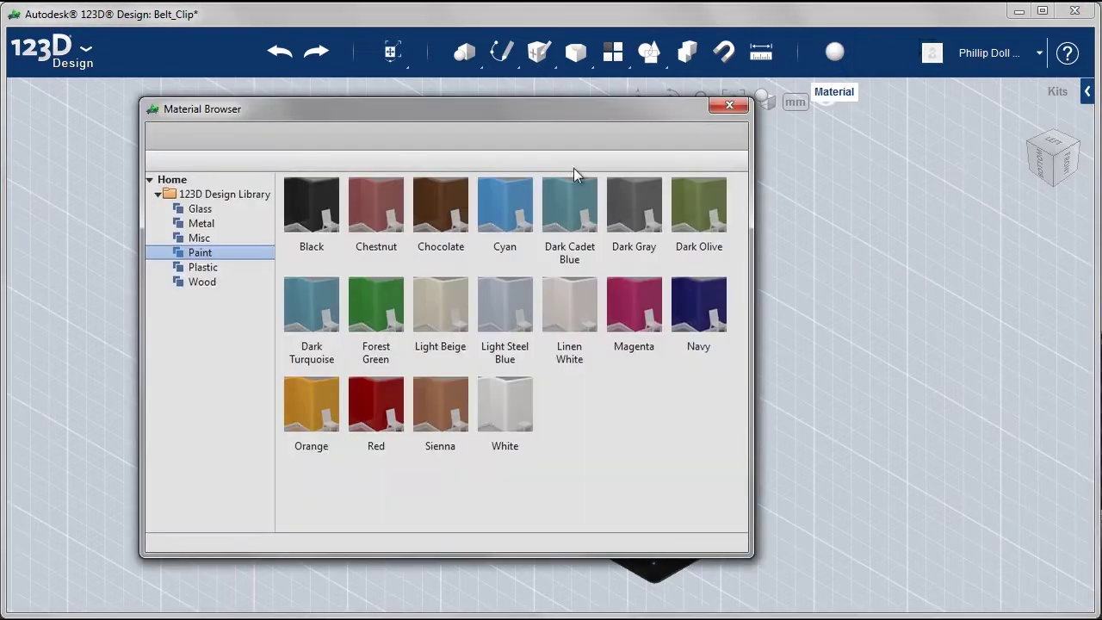
{"action": "left_click", "coordinate": [729, 105]}
- Show all the hidden parts of the belt assembly again
{"action": "mouse_move", "coordinate": [825, 109]}
{"action": "left_click", "coordinate": [825, 129]}
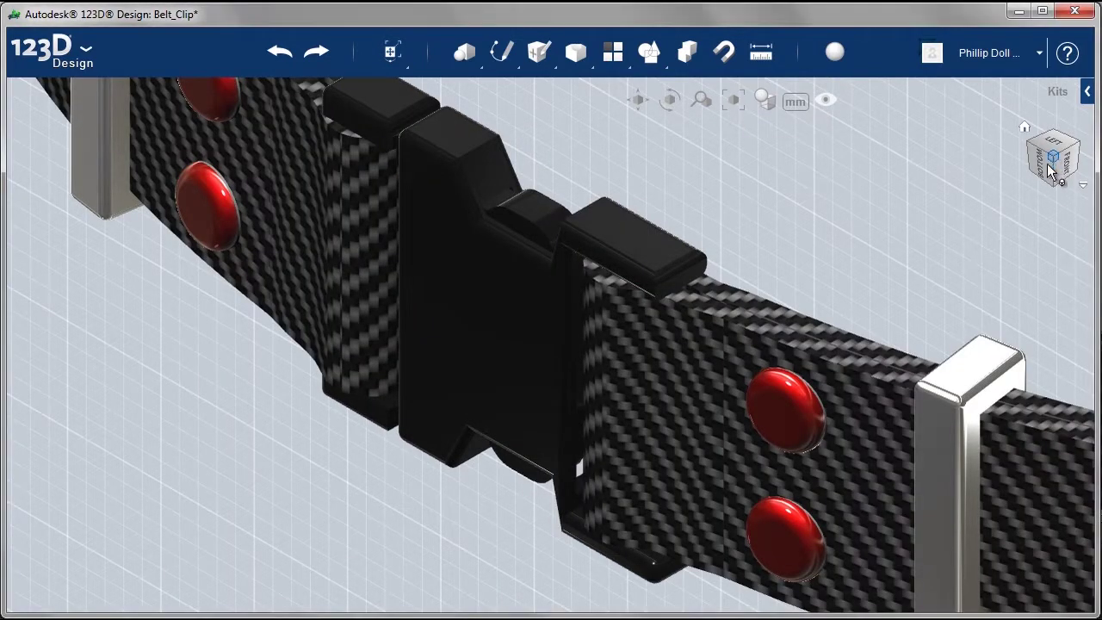
{"action": "scroll", "coordinate": [847, 279], "scroll_direction": "down", "scroll_amount": 8}
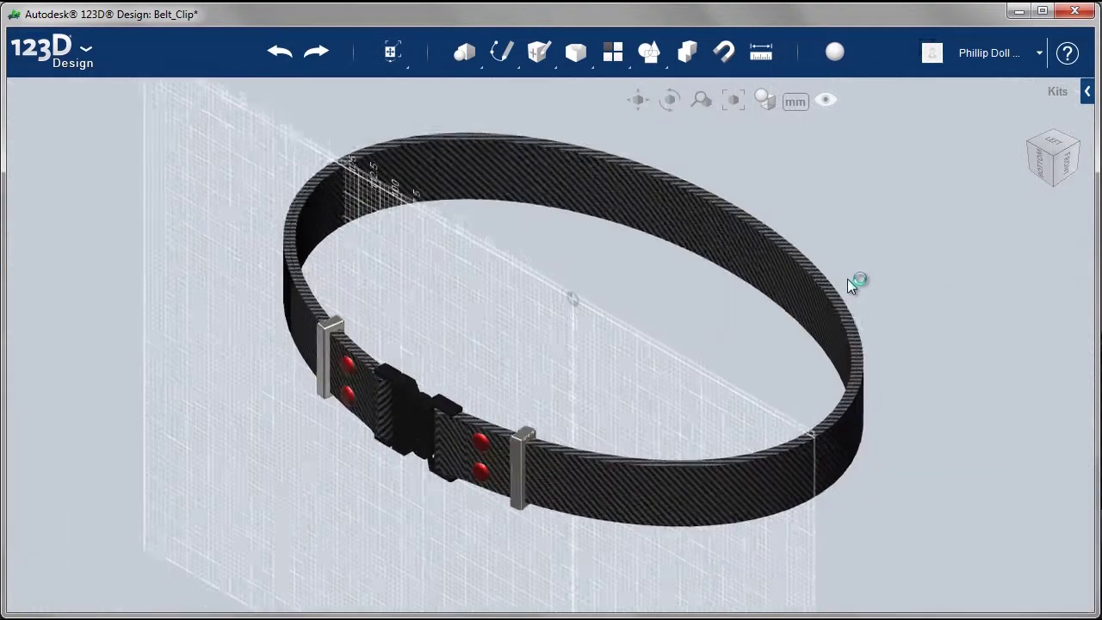
{"action": "mouse_move", "coordinate": [599, 387]}
{"action": "right_mouse_down"}
{"action": "mouse_move", "coordinate": [625, 345]}
{"action": "mouse_move", "coordinate": [616, 320]}
{"action": "mouse_move", "coordinate": [610, 381]}
{"action": "right_mouse_up"}
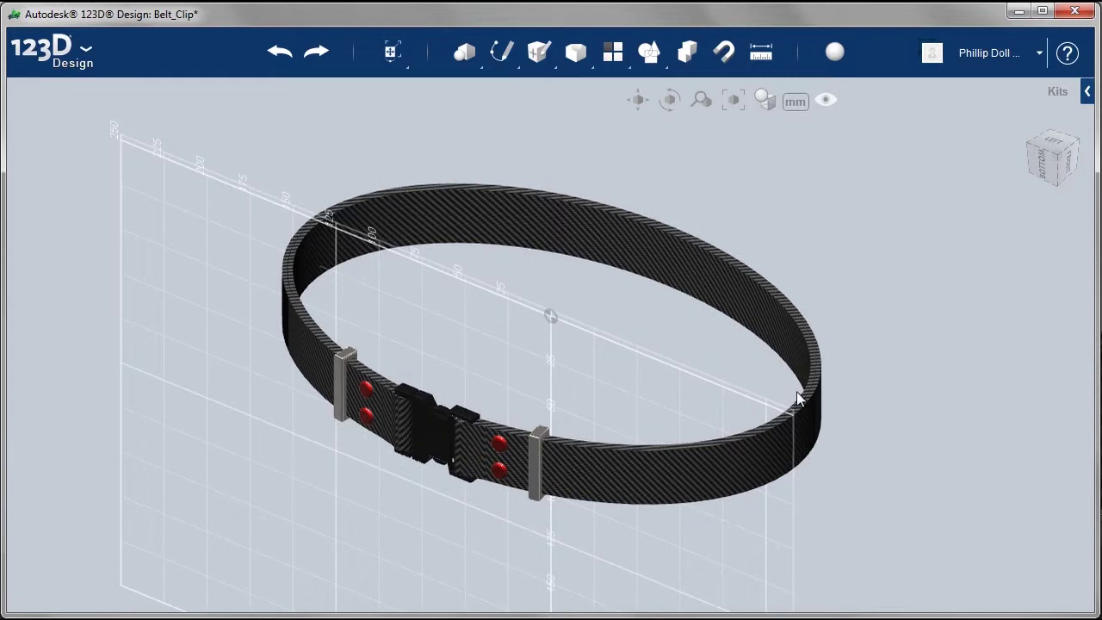
{"action": "left_click", "coordinate": [1057, 158]}
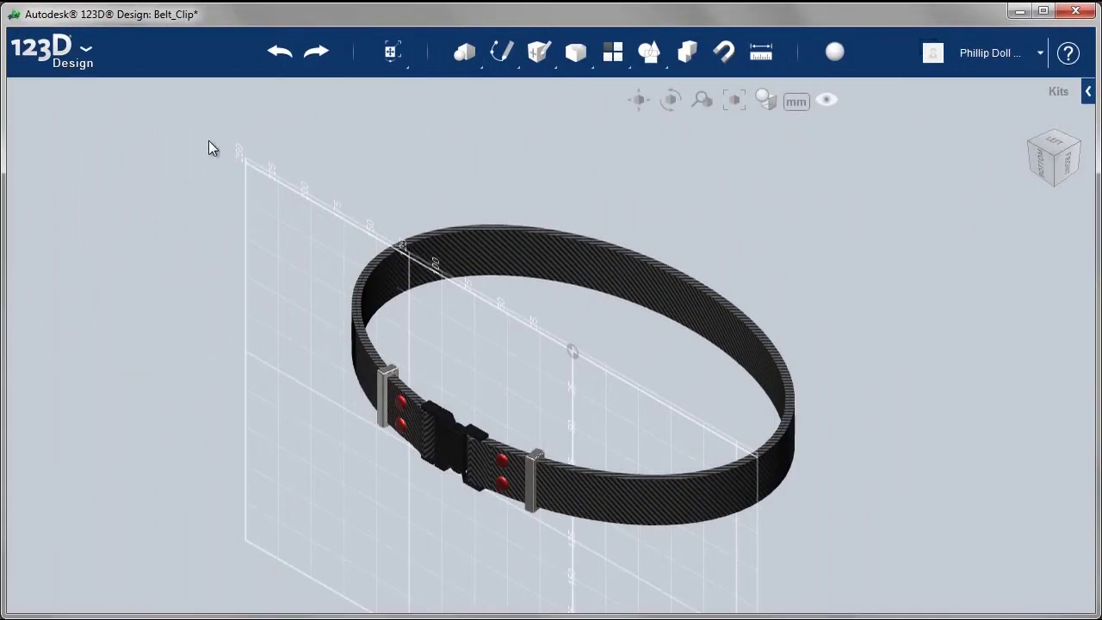
- Insert the WaterBottle 123D document from the computer and place the bottle inside the belt loop
{"action": "left_click", "coordinate": [81, 66]}
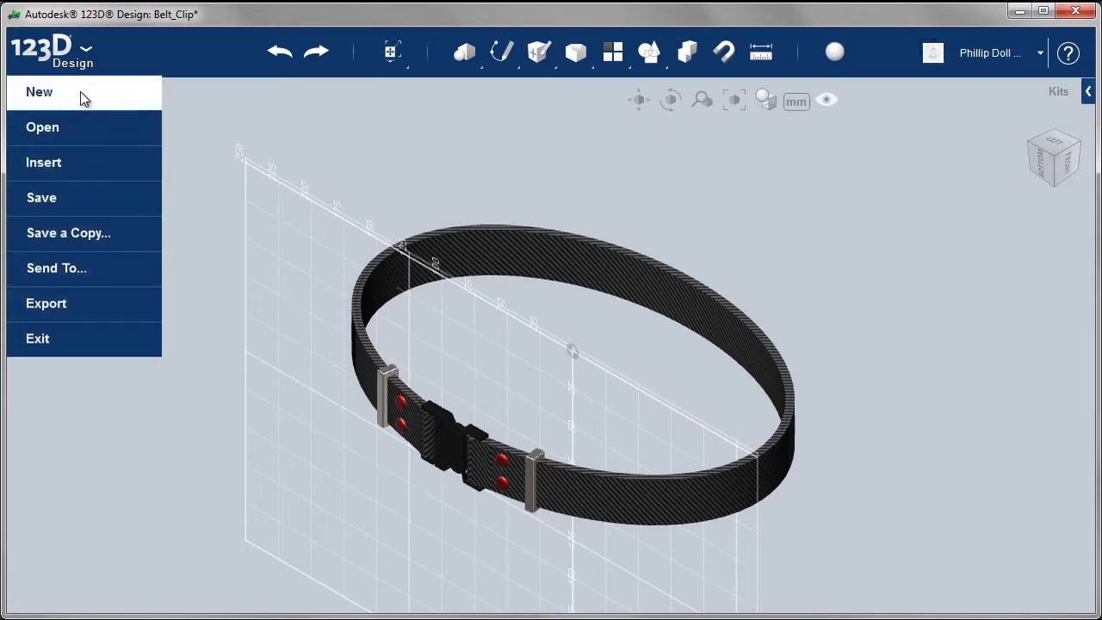
{"action": "mouse_move", "coordinate": [78, 157]}
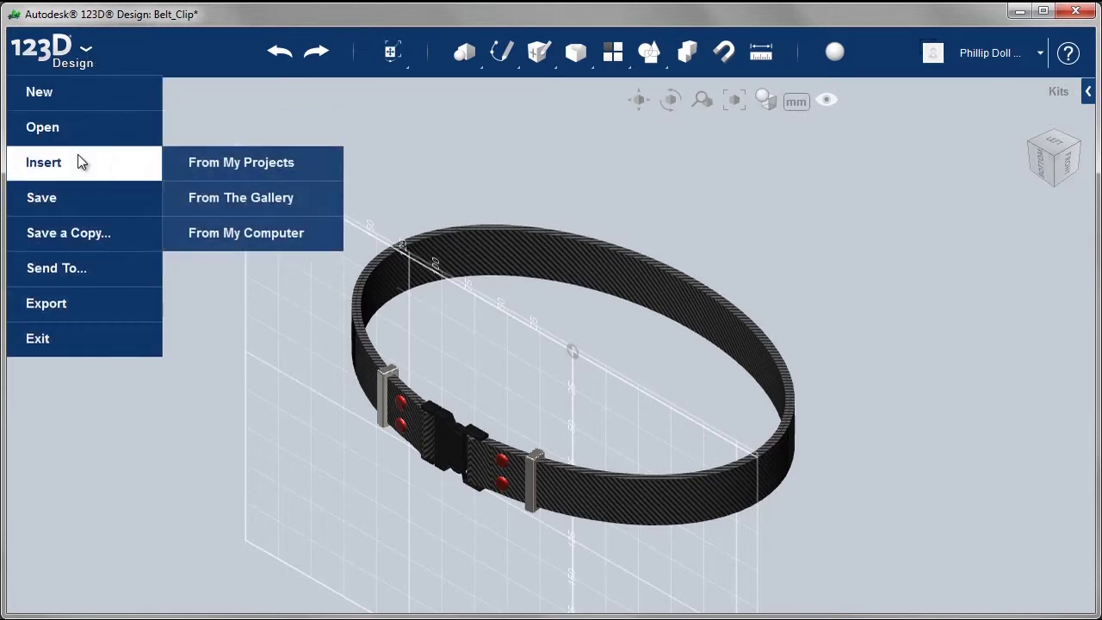
{"action": "left_click", "coordinate": [237, 234]}
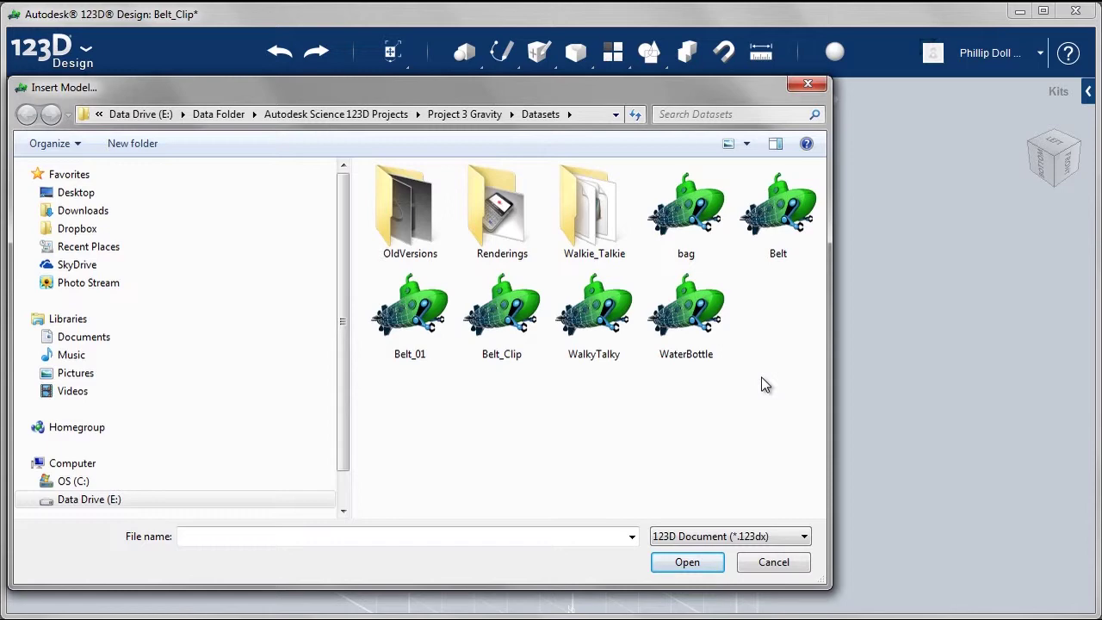
{"action": "left_click", "coordinate": [701, 318]}
{"action": "left_click", "coordinate": [686, 560]}
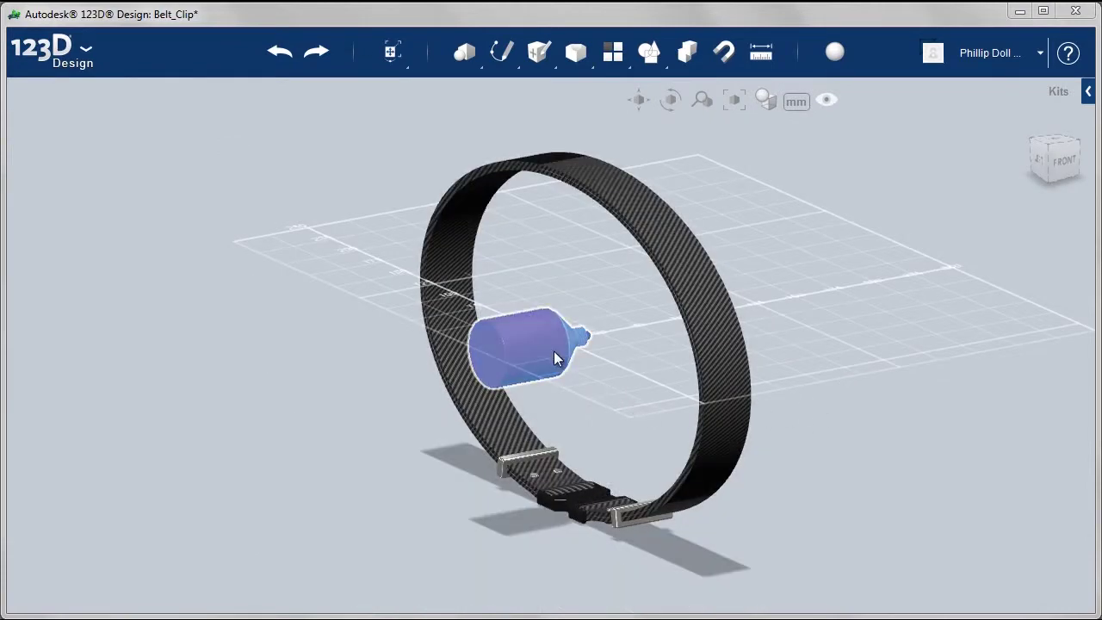
{"action": "left_click_drag", "start_coordinate": [555, 342], "coordinate": [591, 280]}
{"action": "left_click_drag", "start_coordinate": [594, 331], "coordinate": [557, 360]}
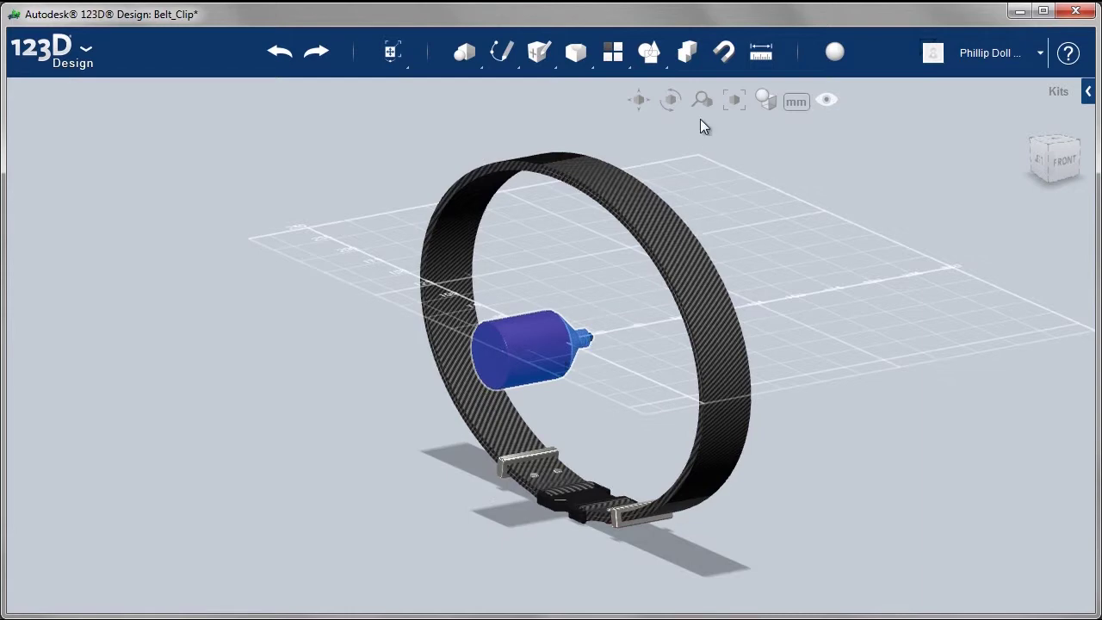
- Snap the water bottle's cylindrical side face onto the outer face of the belt, opposite the buckle
{"action": "left_click", "coordinate": [723, 54]}
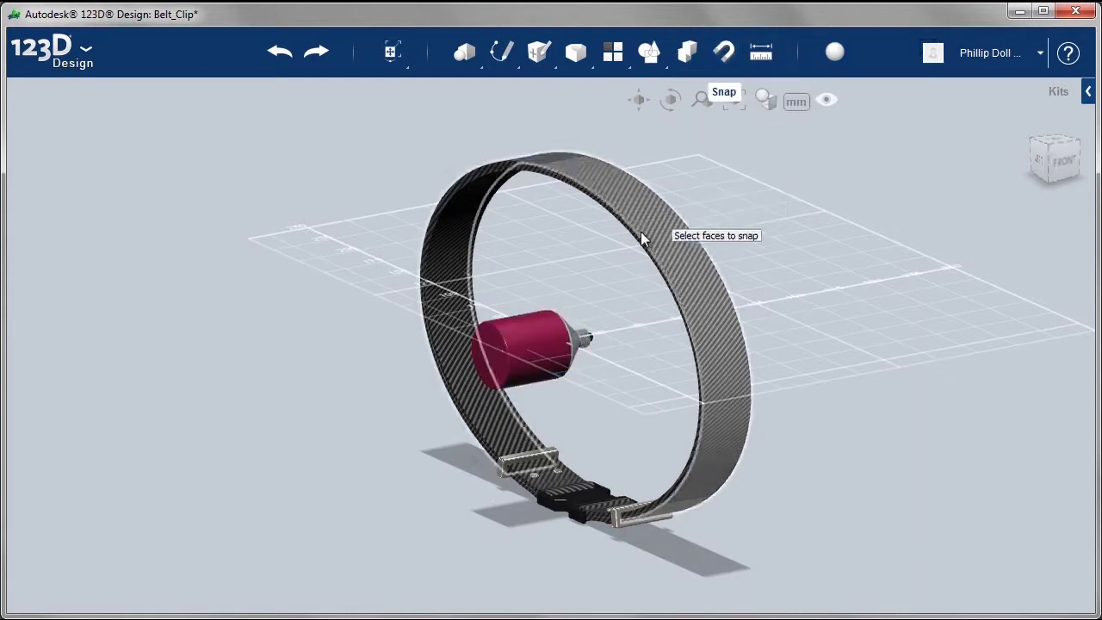
{"action": "left_click", "coordinate": [547, 312]}
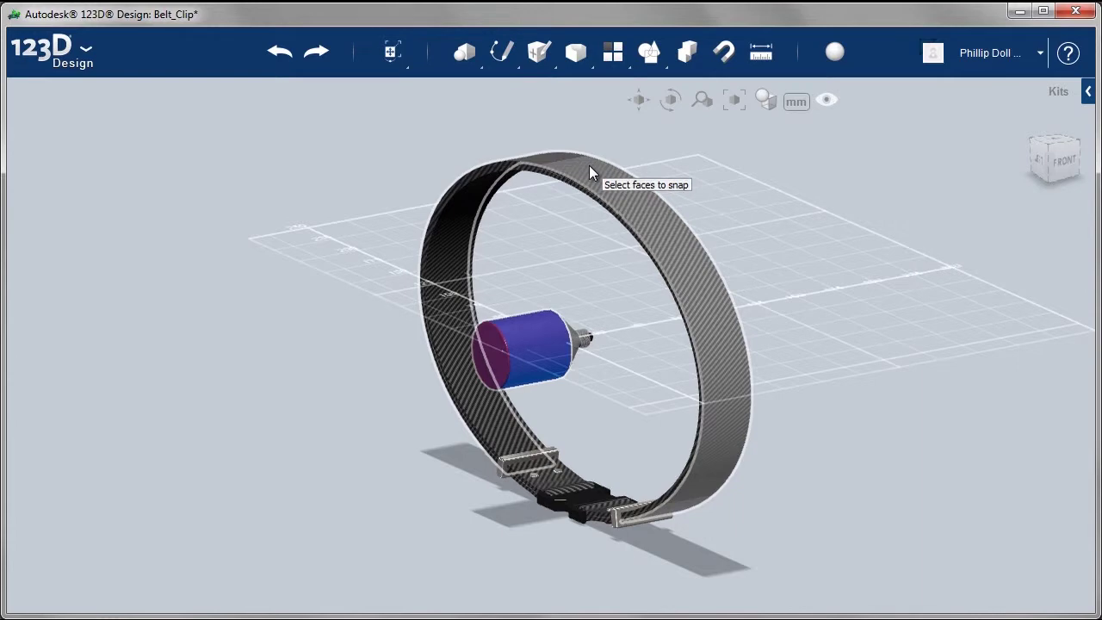
{"action": "left_click", "coordinate": [590, 169]}
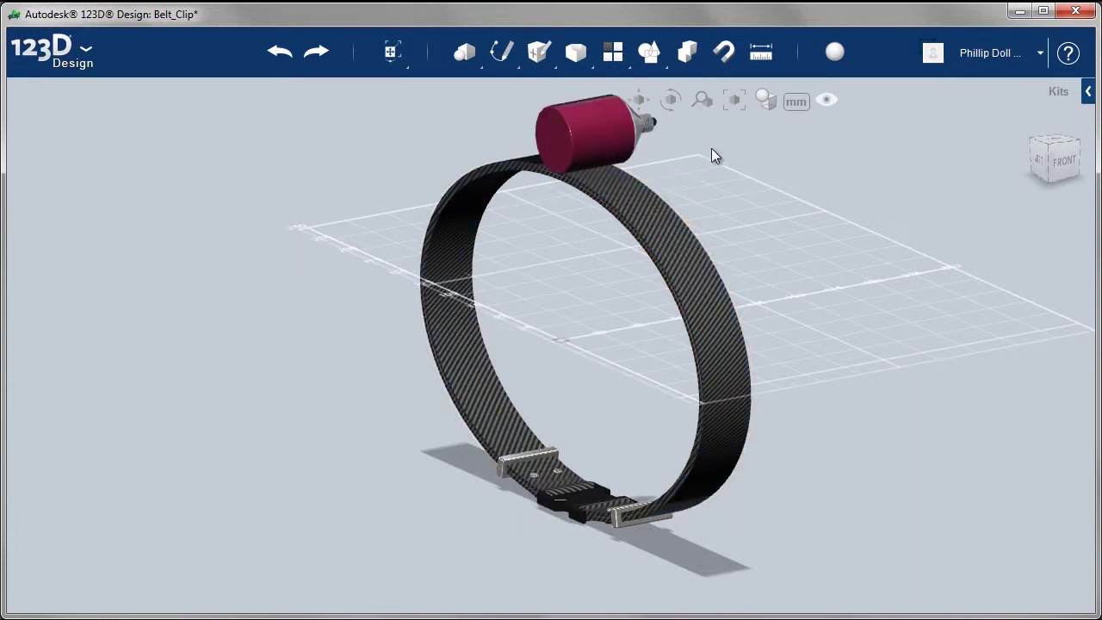
- Undo the water bottle's snap onto the belt and rotate the bottle -180° so that its cap points upward
{"action": "left_click", "coordinate": [273, 53]}
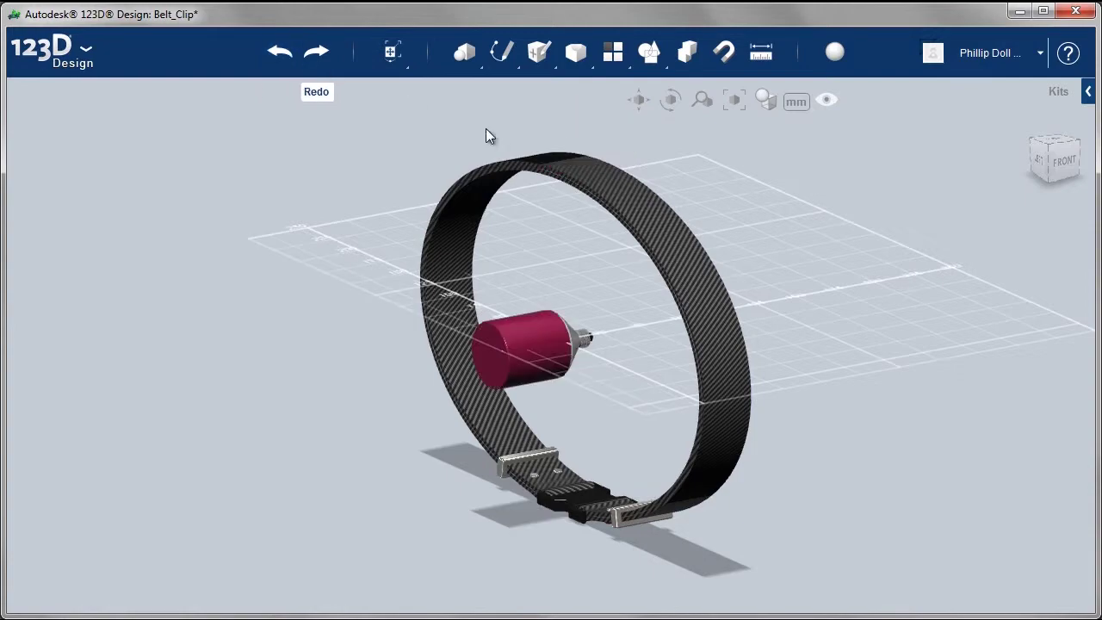
{"action": "left_click", "coordinate": [1039, 160]}
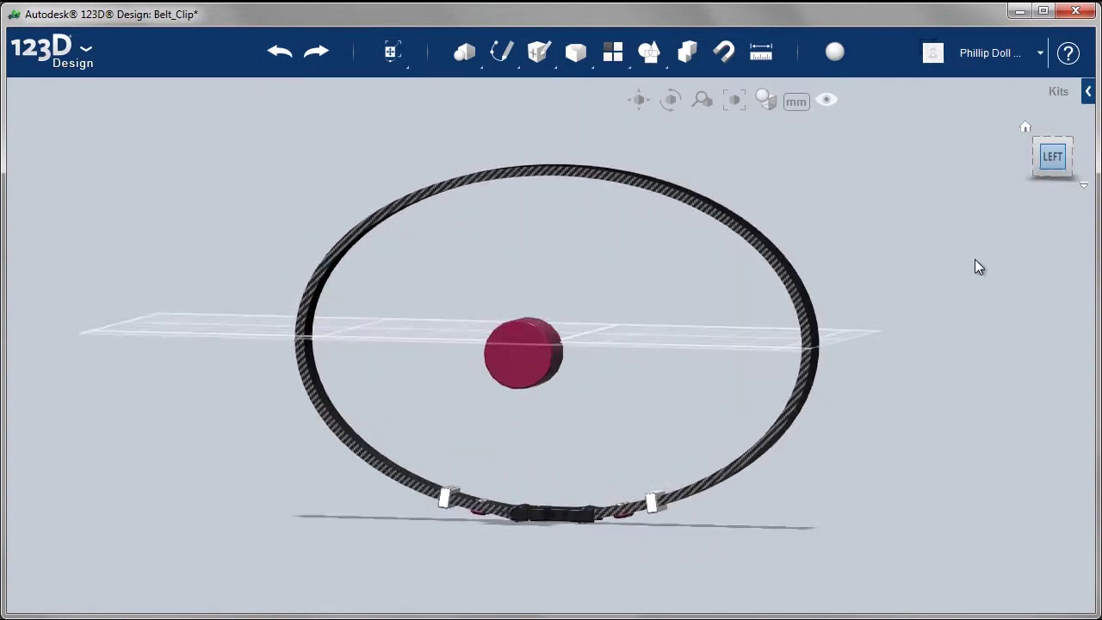
{"action": "right_click_drag", "start_coordinate": [694, 382], "coordinate": [694, 281]}
{"action": "left_click", "coordinate": [548, 348]}
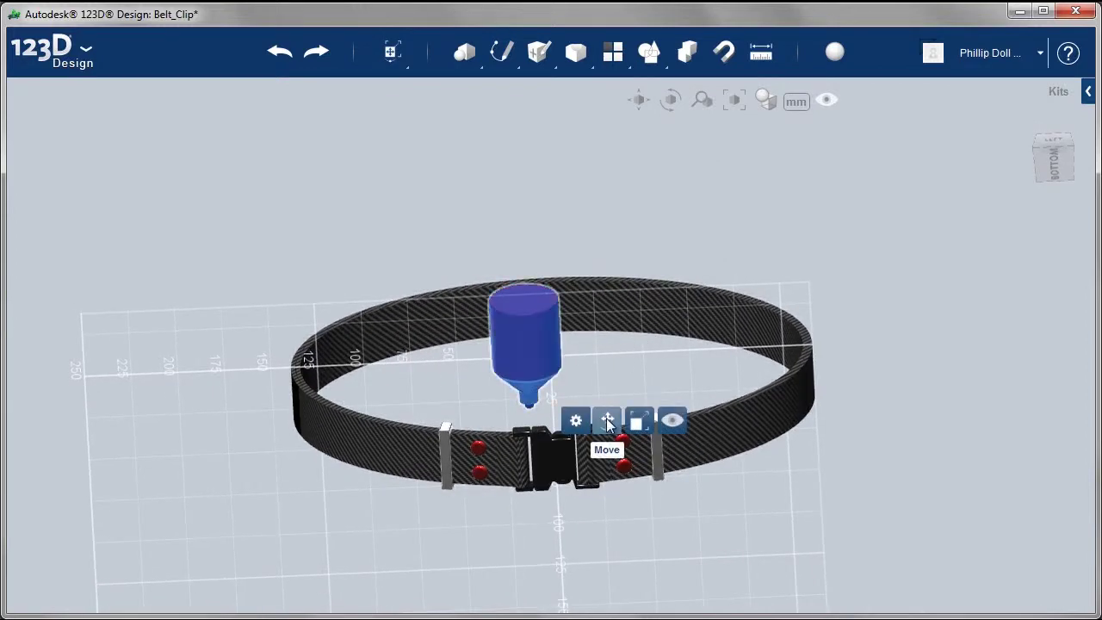
{"action": "left_click", "coordinate": [607, 419]}
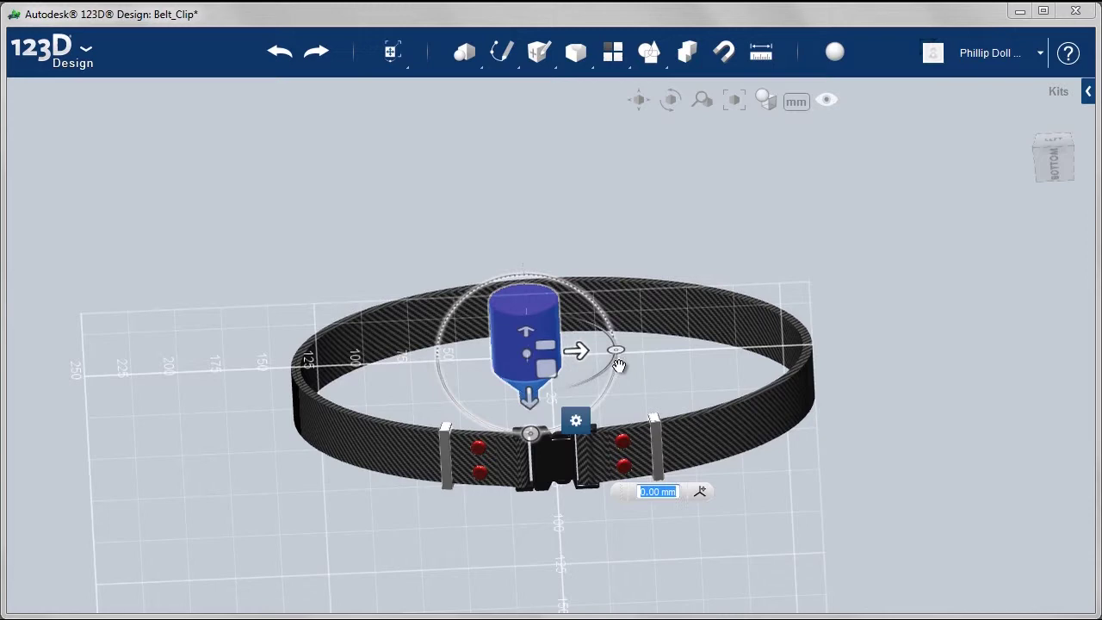
{"action": "left_click_drag", "start_coordinate": [531, 435], "coordinate": [521, 273]}
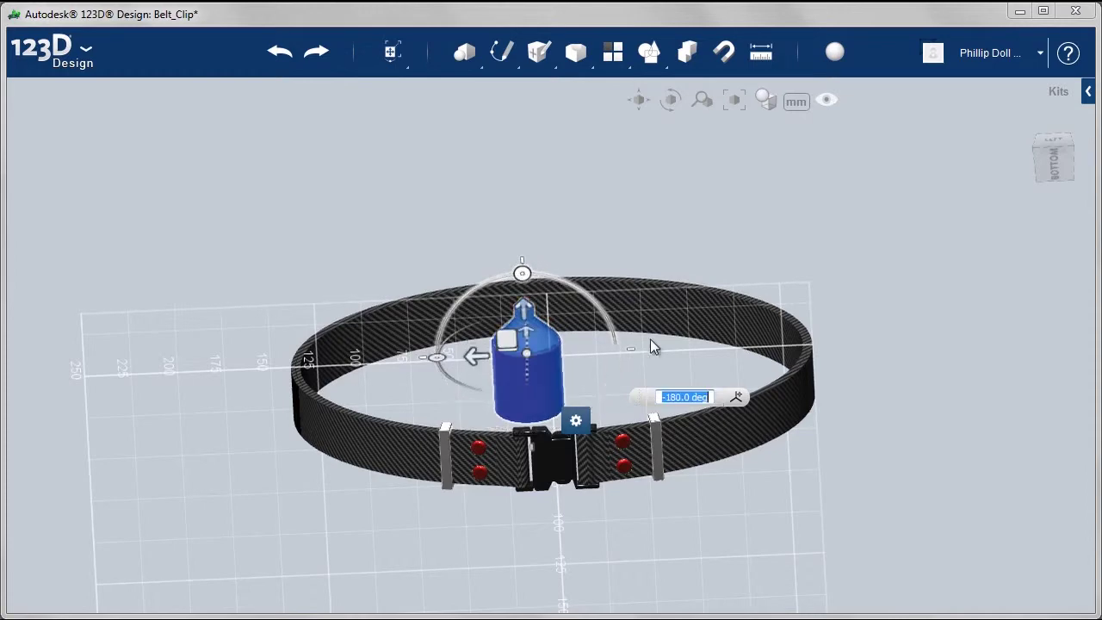
{"action": "left_click", "coordinate": [887, 443]}
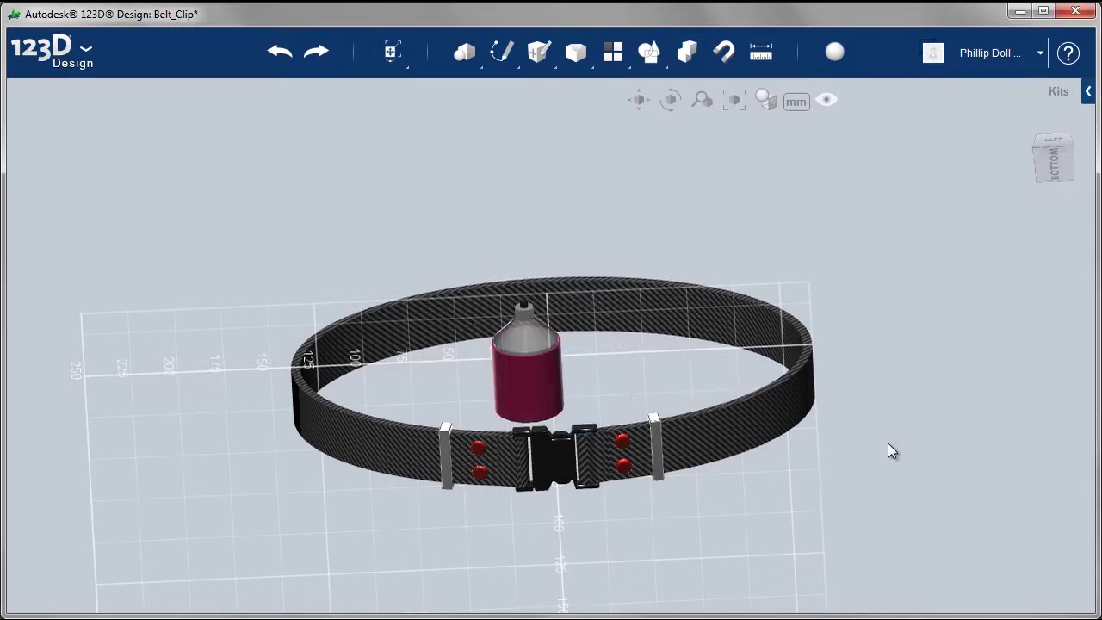
- Move the bottle out of the belt loop to the belt's outer side, about 141 mm sideways and 28 mm away from the buckle
{"action": "right_click_drag", "start_coordinate": [1033, 226], "coordinate": [1012, 252]}
{"action": "left_click", "coordinate": [1058, 168]}
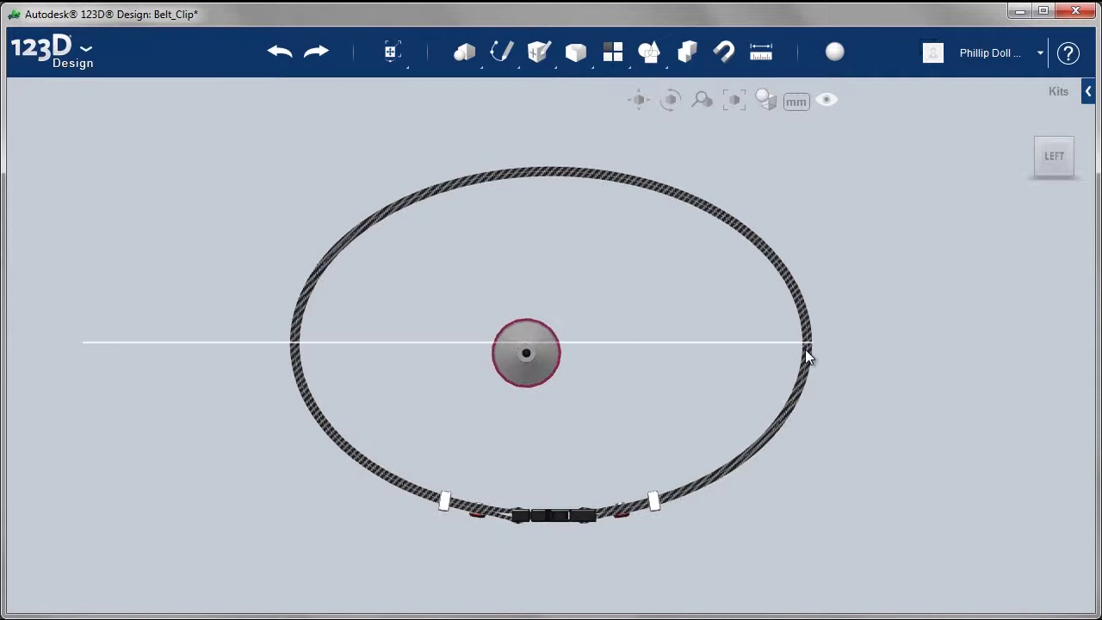
{"action": "left_click", "coordinate": [546, 357]}
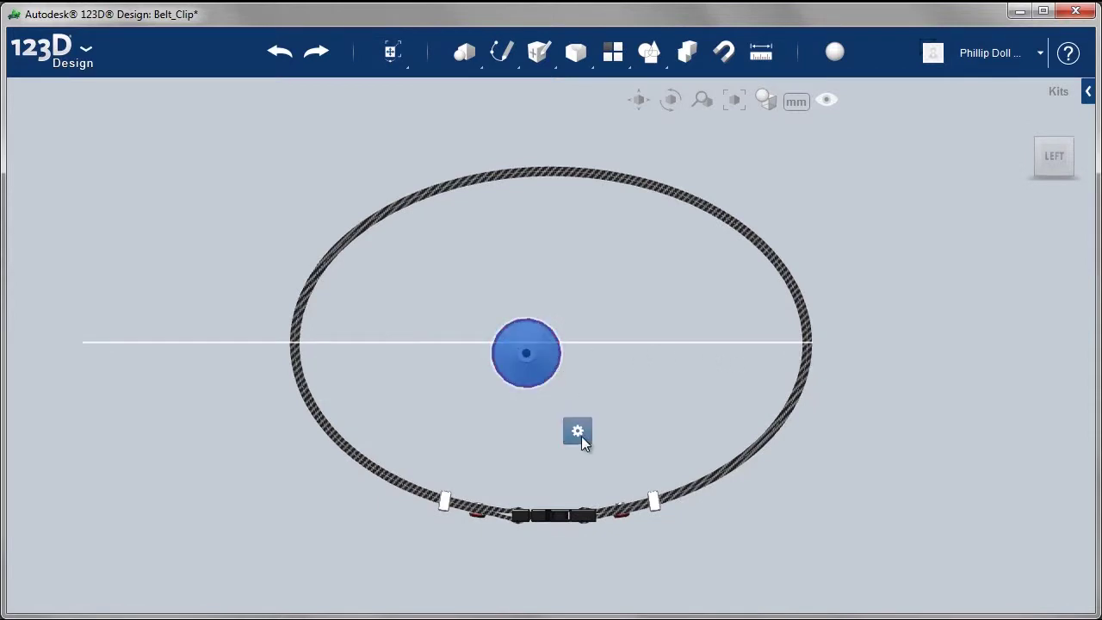
{"action": "left_click", "coordinate": [609, 431]}
{"action": "scroll", "coordinate": [524, 422], "scroll_direction": "up", "scroll_amount": 2}
{"action": "scroll", "coordinate": [524, 414], "scroll_direction": "up", "scroll_amount": 2}
{"action": "left_click_drag", "start_coordinate": [526, 334], "coordinate": [167, 260]}
{"action": "scroll", "coordinate": [215, 264], "scroll_direction": "up", "scroll_amount": 5}
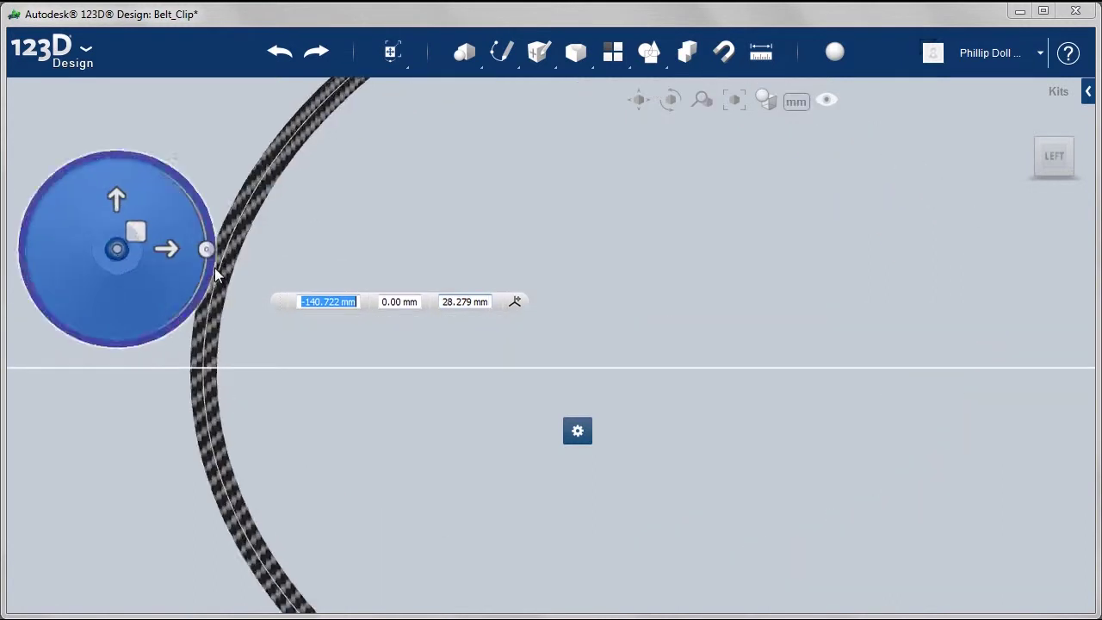
- Nudge the bottle slightly further outward, away from the belt's outer face
{"action": "middle_click_drag", "start_coordinate": [214, 268], "coordinate": [445, 278]}
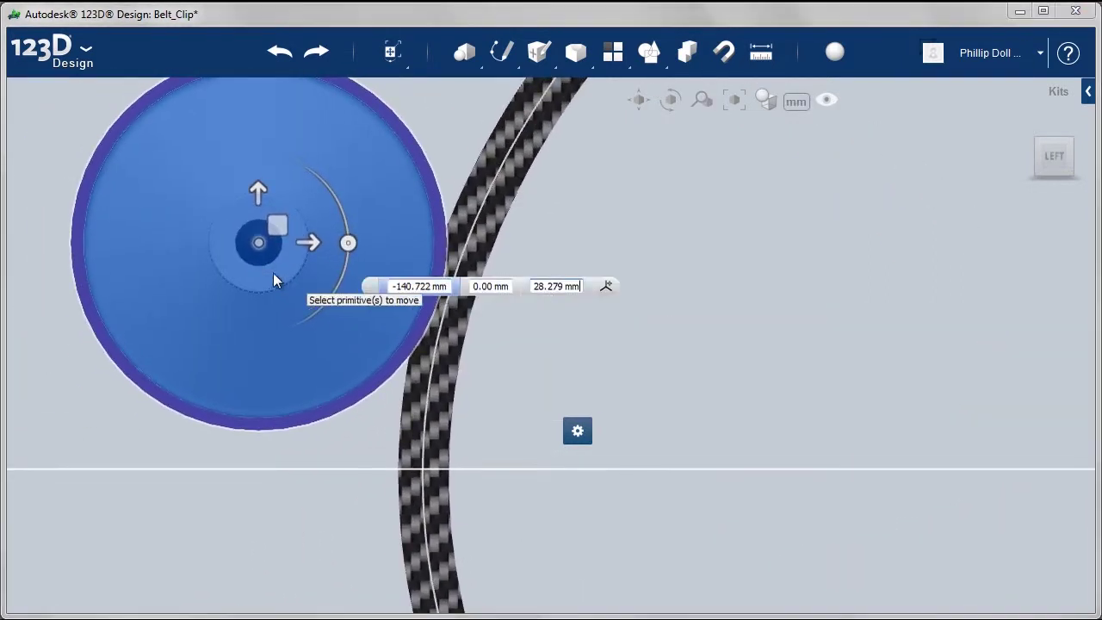
{"action": "left_click_drag", "start_coordinate": [241, 248], "coordinate": [240, 246]}
{"action": "left_click", "coordinate": [855, 326]}
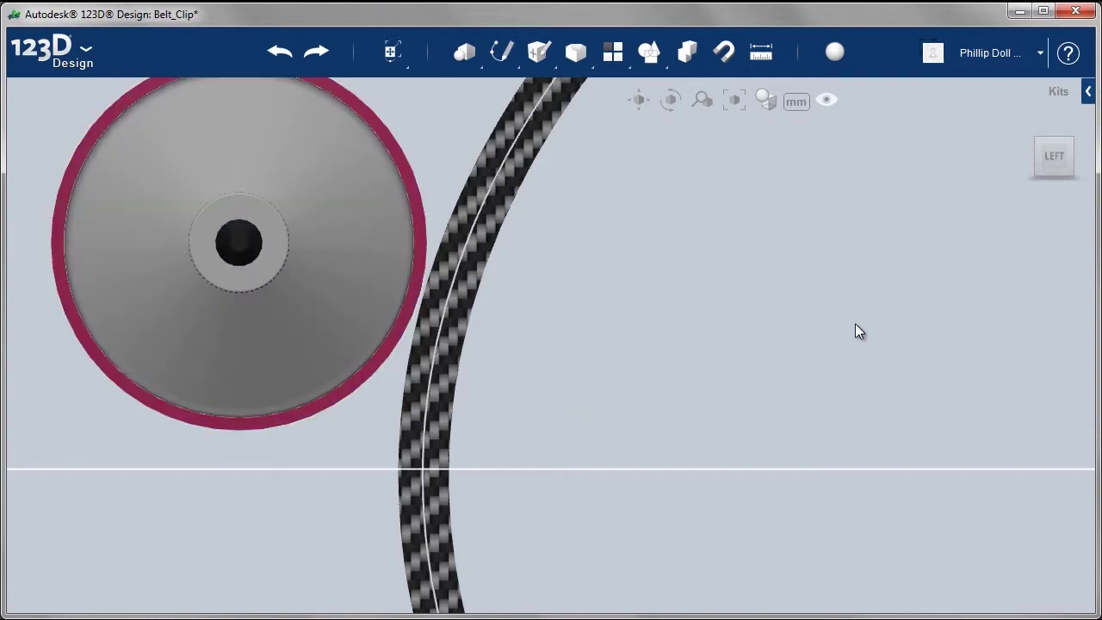
- Lower the bottle 8 mm along its axis beside the belt
{"action": "scroll", "coordinate": [854, 324], "scroll_direction": "down", "scroll_amount": 5}
{"action": "right_click_drag", "start_coordinate": [850, 321], "coordinate": [898, 238]}
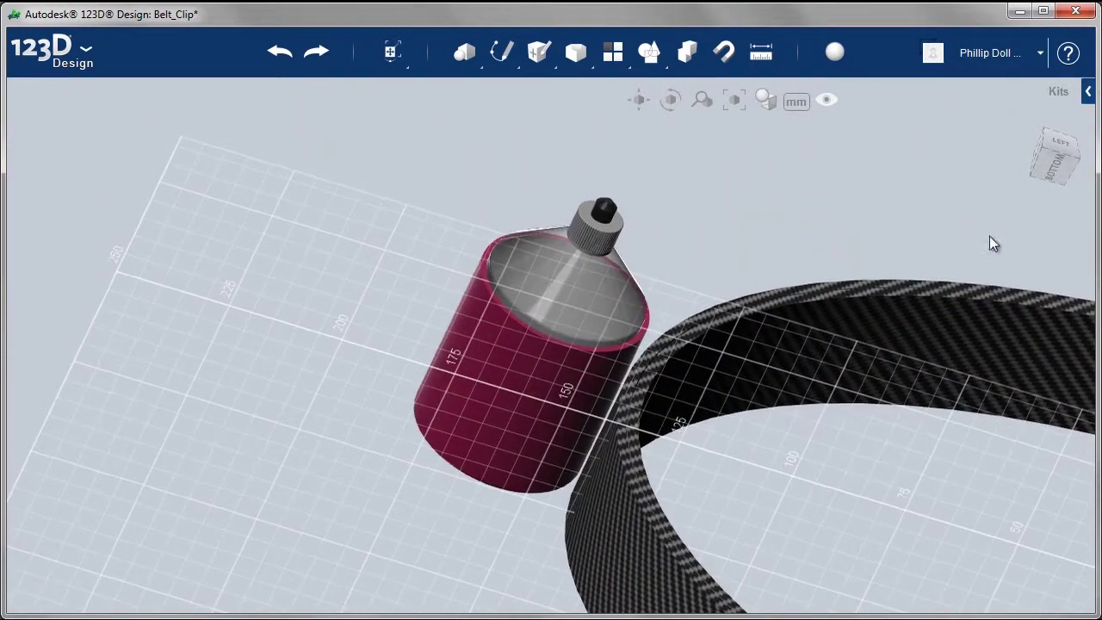
{"action": "left_click", "coordinate": [1064, 191]}
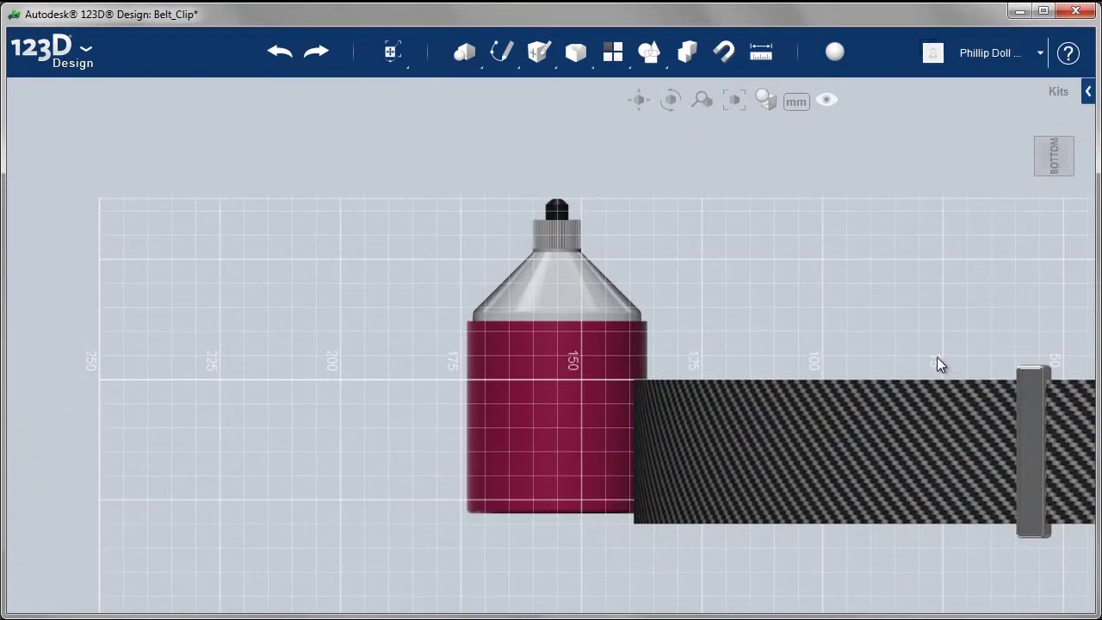
{"action": "left_click", "coordinate": [383, 312]}
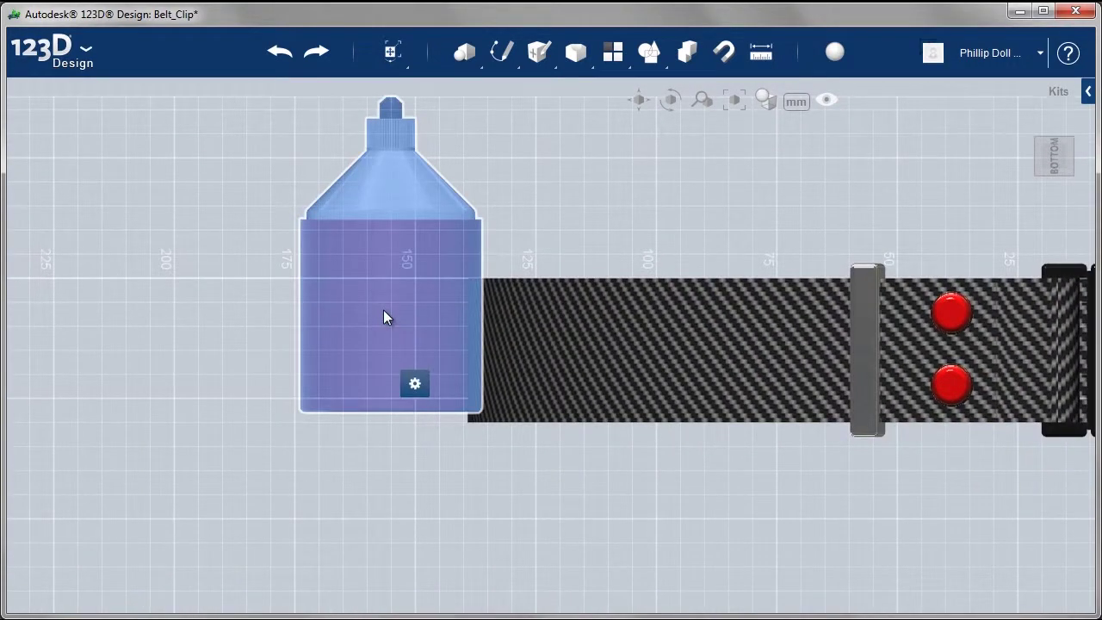
{"action": "left_click", "coordinate": [446, 383]}
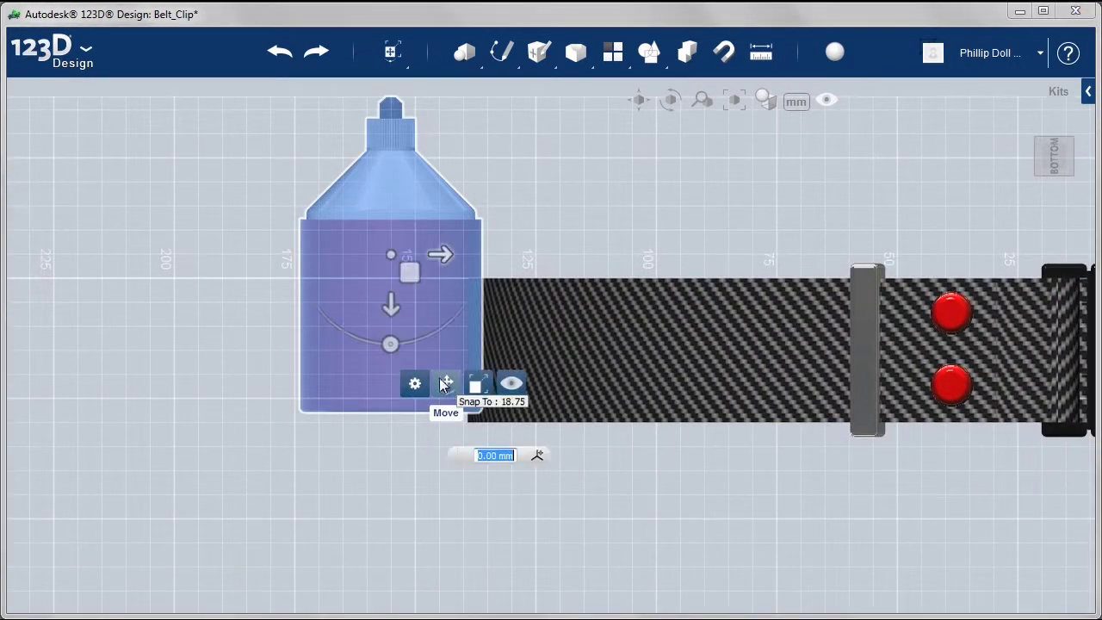
{"action": "left_click_drag", "start_coordinate": [389, 317], "coordinate": [385, 351]}
{"action": "type", "text": "8"}
{"action": "key", "text": "Return"}
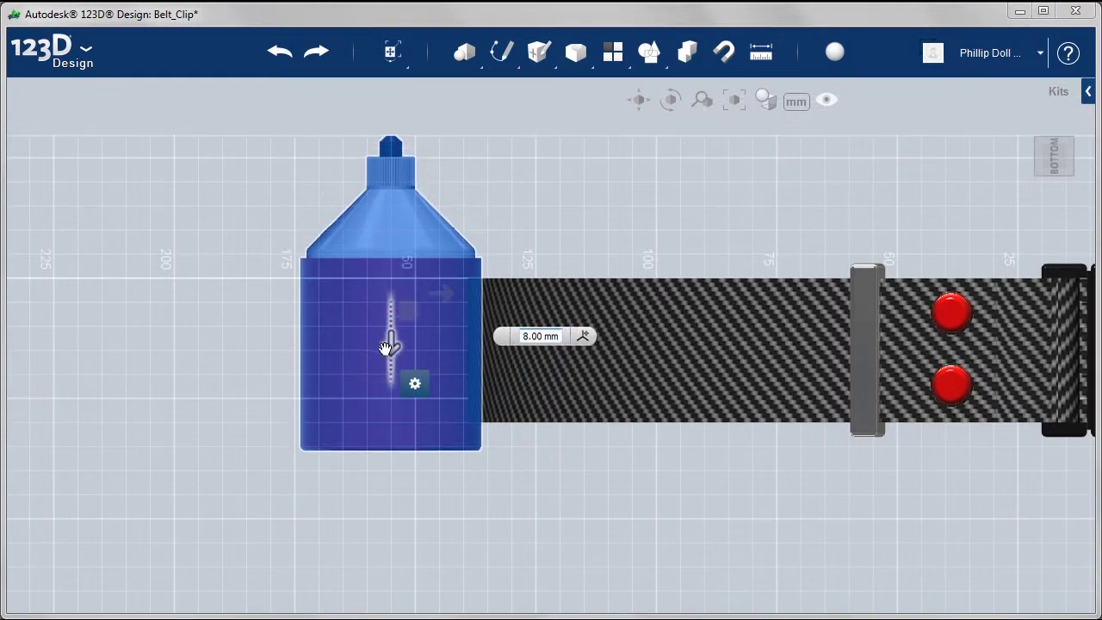
{"action": "left_click", "coordinate": [621, 454]}
{"action": "right_click_drag", "start_coordinate": [952, 295], "coordinate": [941, 366]}
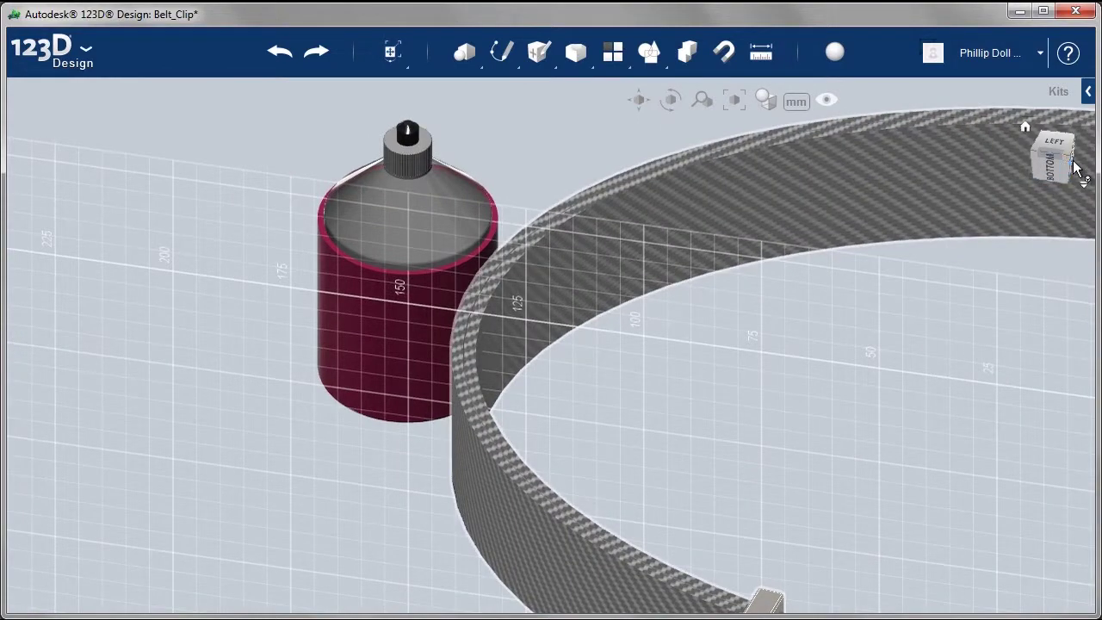
{"action": "left_click_drag", "start_coordinate": [1071, 164], "coordinate": [921, 244]}
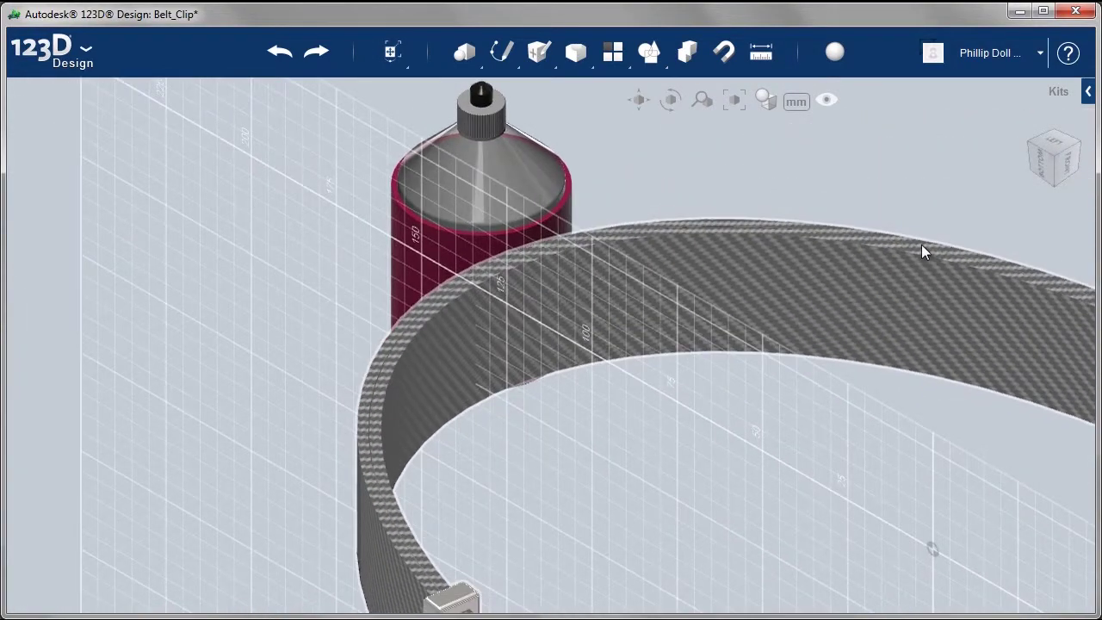
{"action": "scroll", "coordinate": [921, 244], "scroll_direction": "down", "scroll_amount": 5}
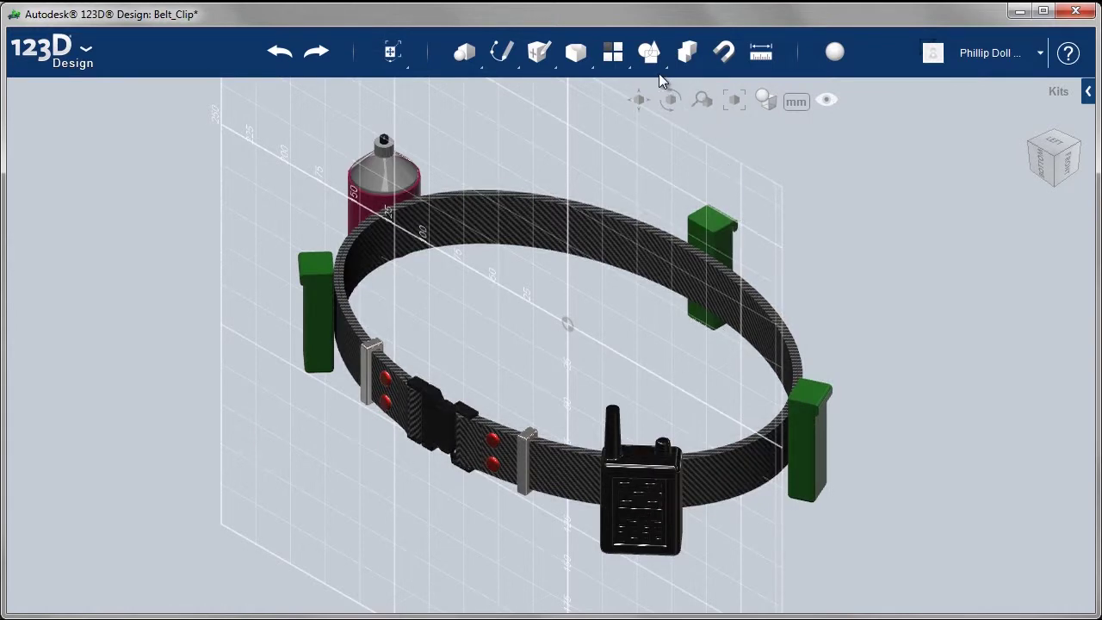
{"action": "mouse_move", "coordinate": [649, 51]}
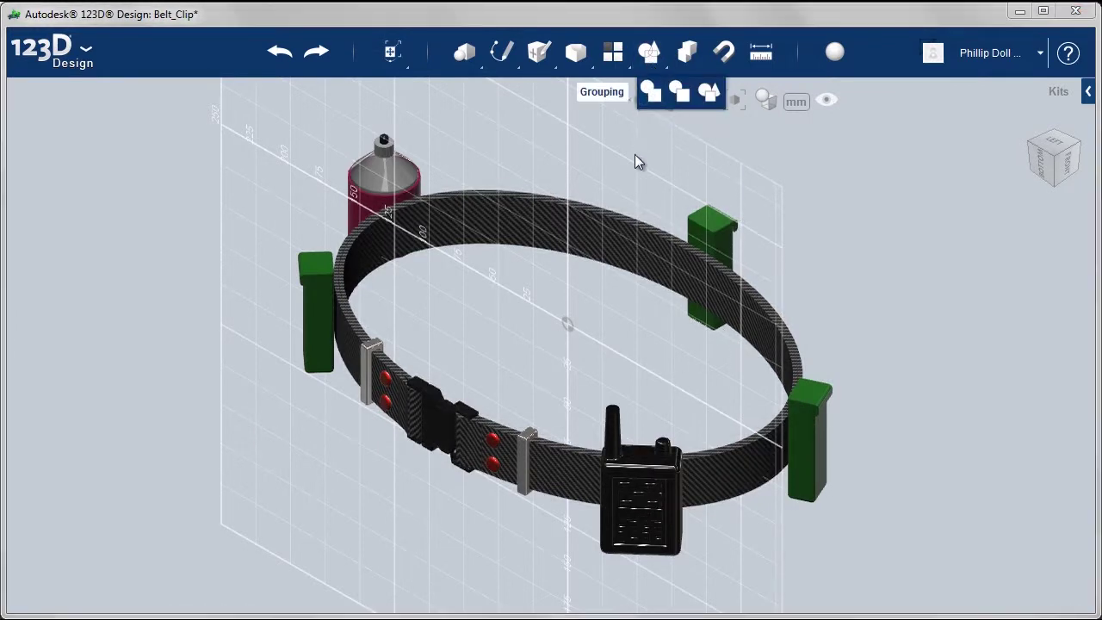
{"action": "left_click_drag", "start_coordinate": [969, 575], "coordinate": [190, 108]}
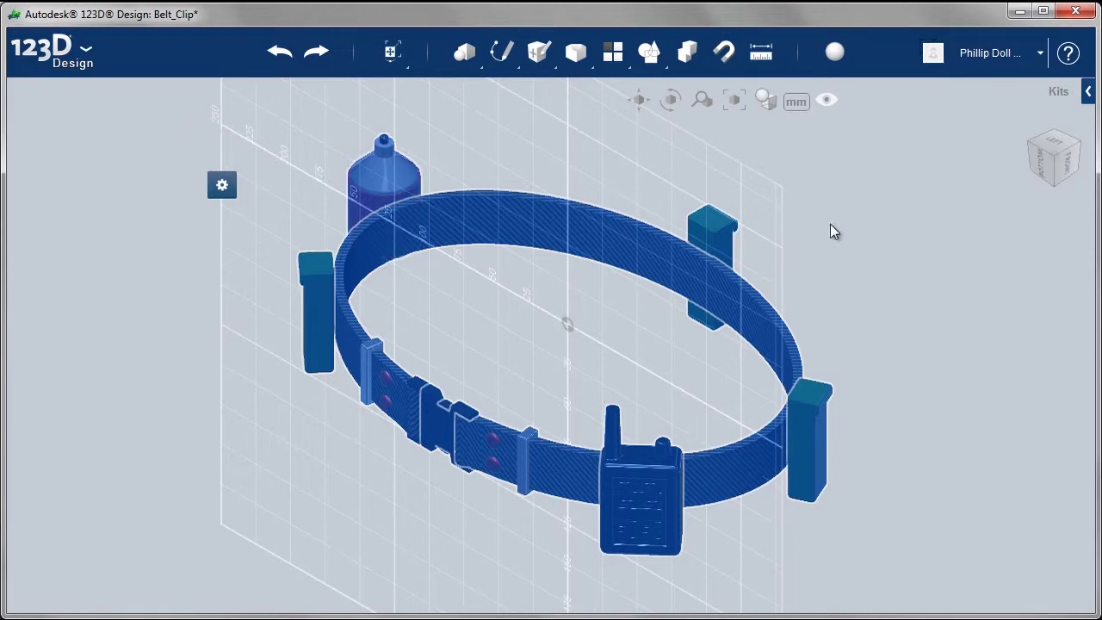
{"action": "left_click", "coordinate": [868, 239]}
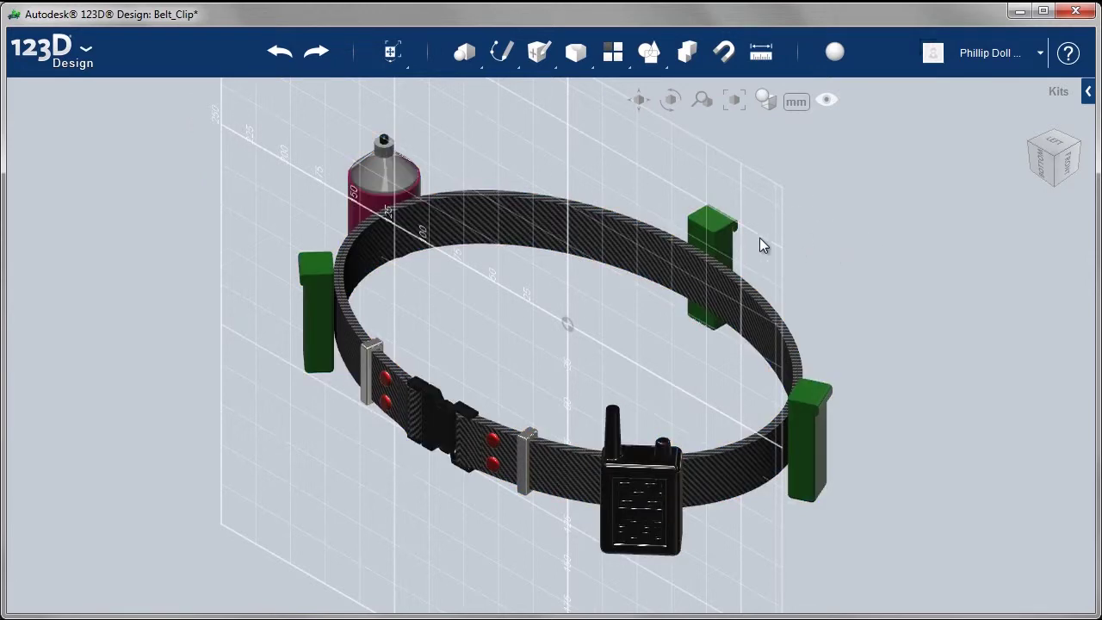